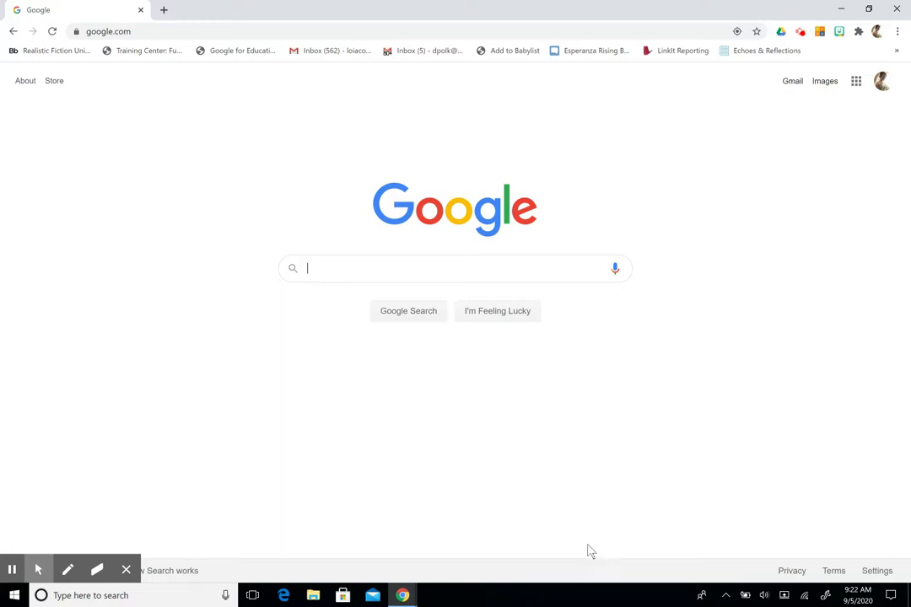
# Step: Go to learningally.org and open the Member Login page
pyautogui.click(157, 26)
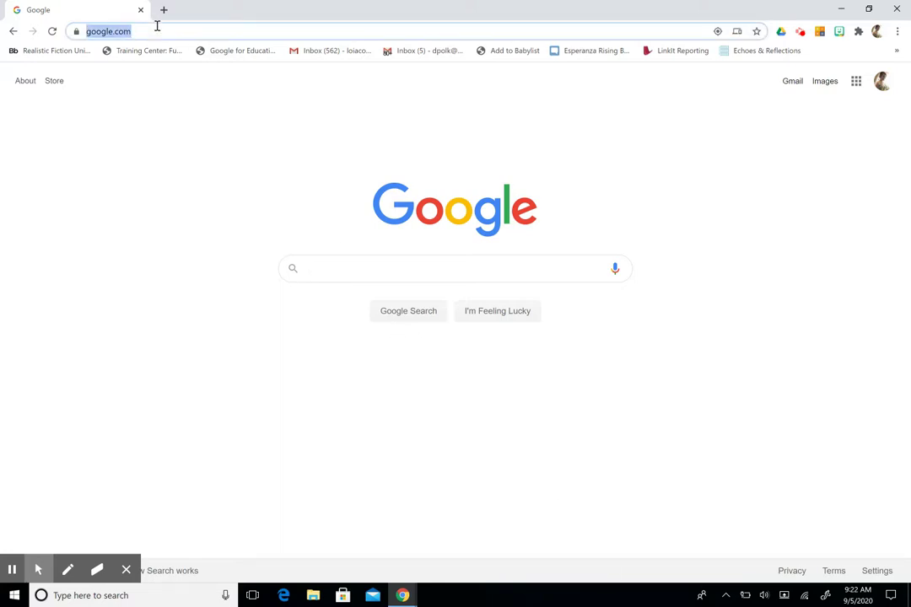
pyautogui.write('learningally.org')
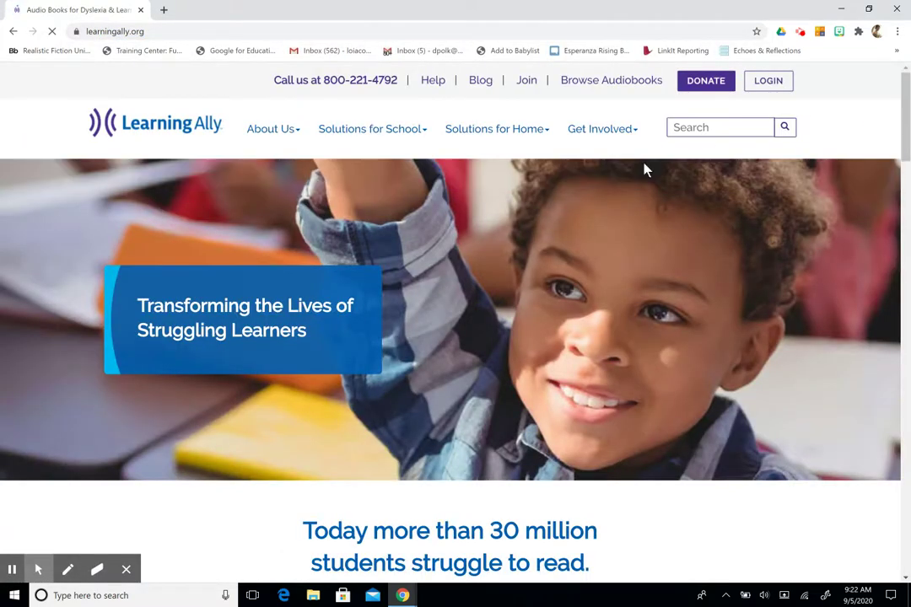
pyautogui.click(770, 87)
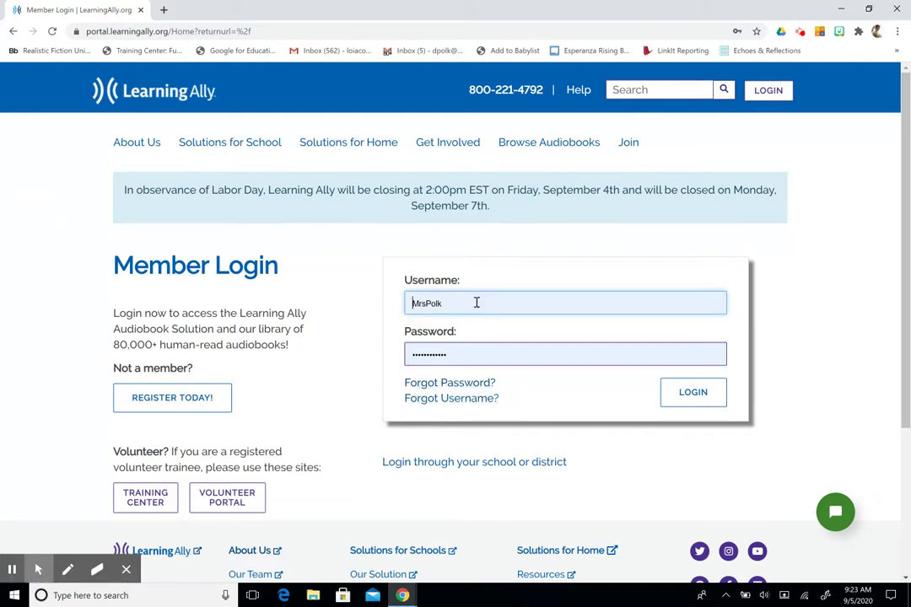
# Step: Sign in and scroll down the Learner Dashboard to the bookshelf table
pyautogui.click(696, 396)
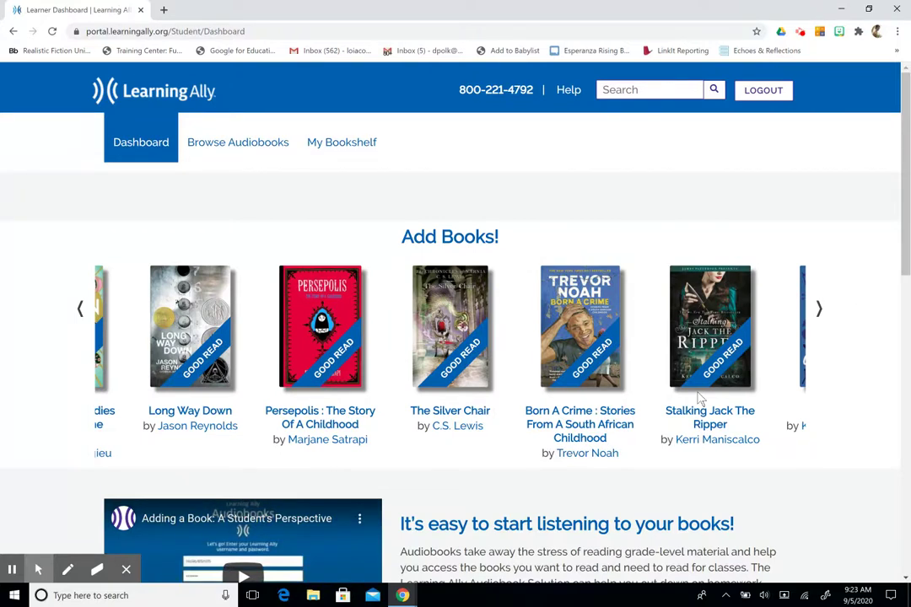
pyautogui.scroll(-1, 700, 397)
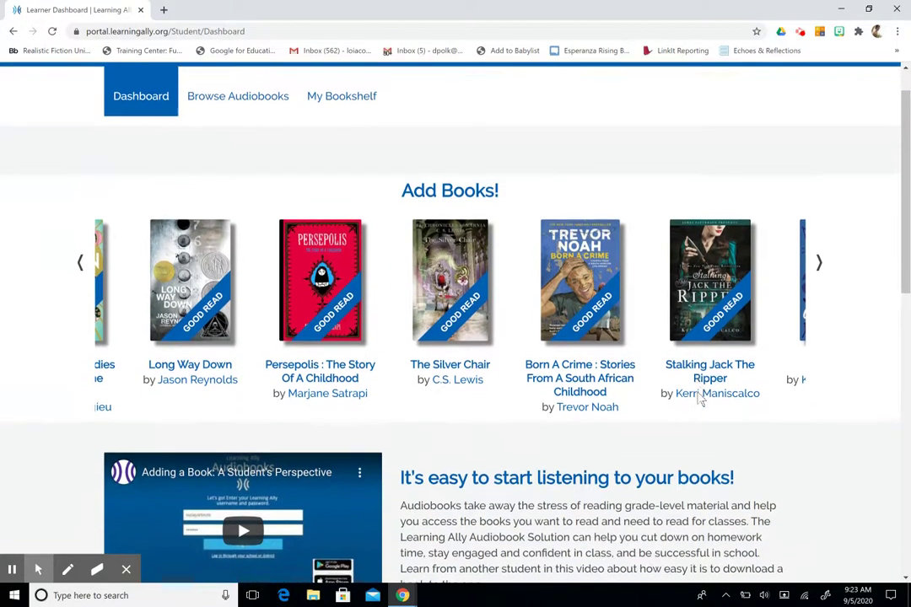
pyautogui.scroll(1, 700, 396)
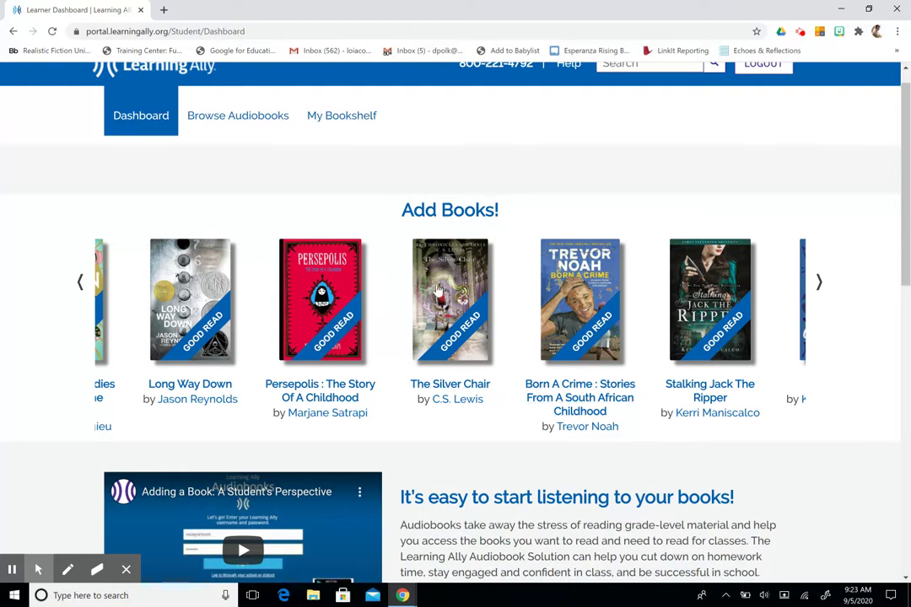
pyautogui.scroll(-3, 476, 319)
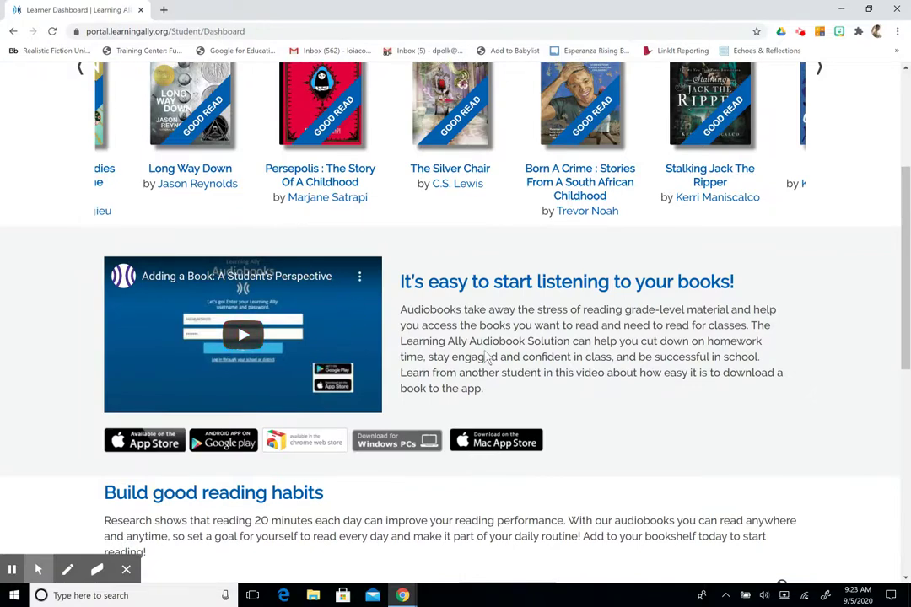
pyautogui.scroll(-3, 473, 337)
pyautogui.scroll(-3, 488, 357)
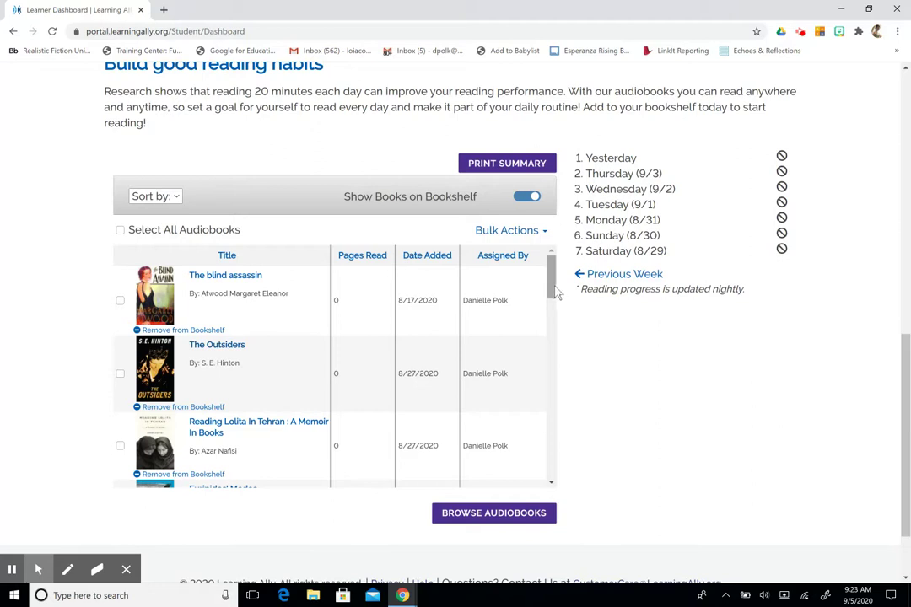
pyautogui.moveTo(552, 287)
pyautogui.mouseDown()
pyautogui.moveTo(557, 341)
pyautogui.moveTo(549, 291)
pyautogui.mouseUp()
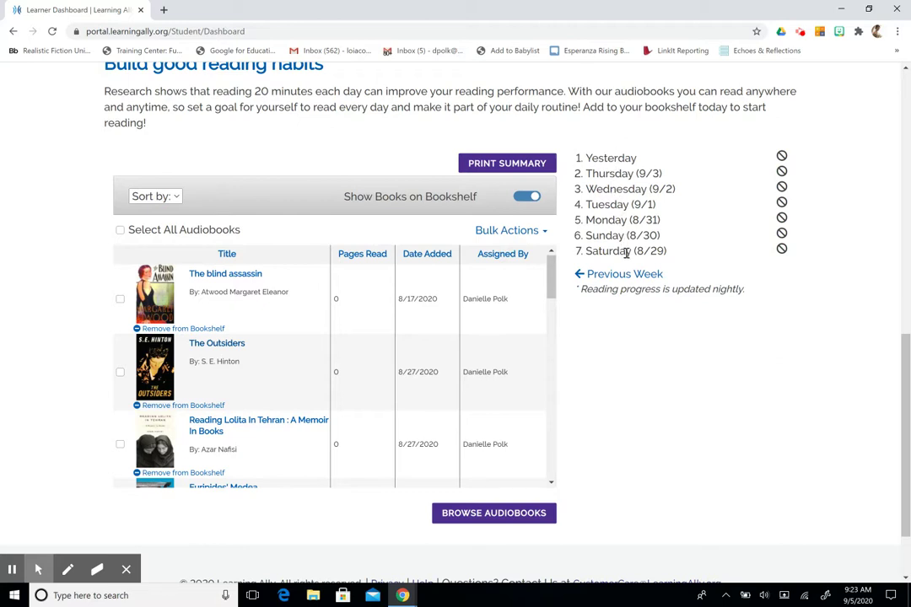
# Step: Highlight the first book's date added, then go to Browse Audiobooks
pyautogui.click(341, 312)
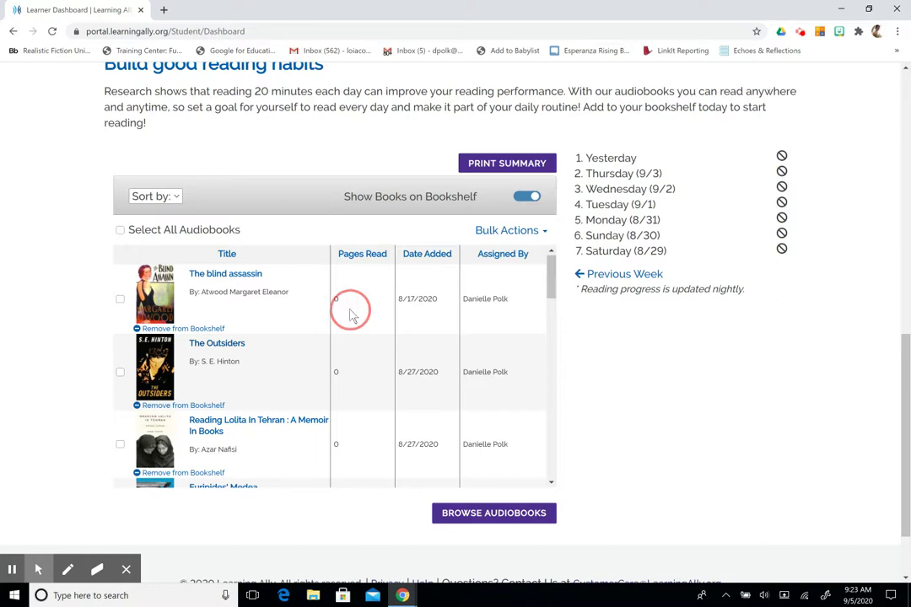
pyautogui.doubleClick(409, 299)
pyautogui.moveTo(424, 302); pyautogui.dragTo(431, 303)
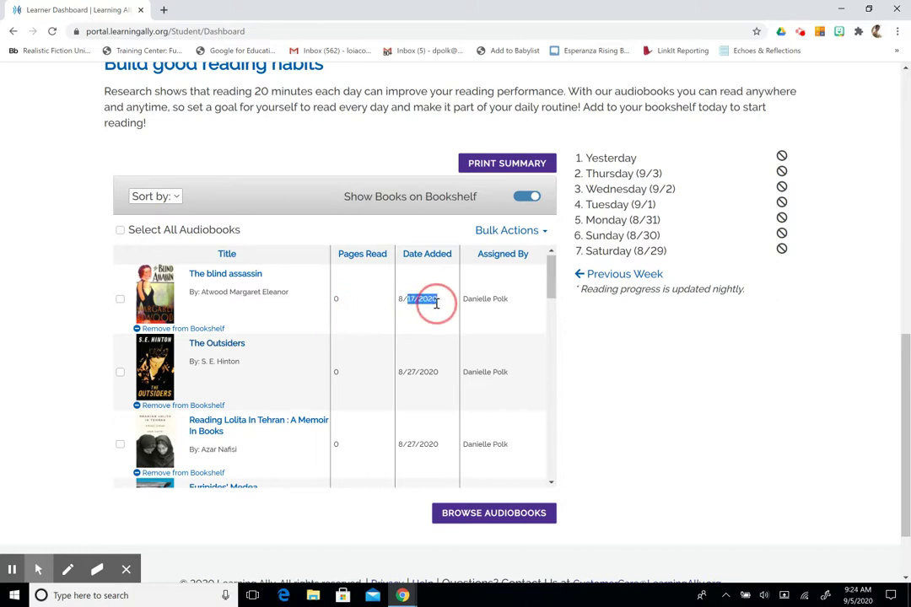
pyautogui.click(435, 303)
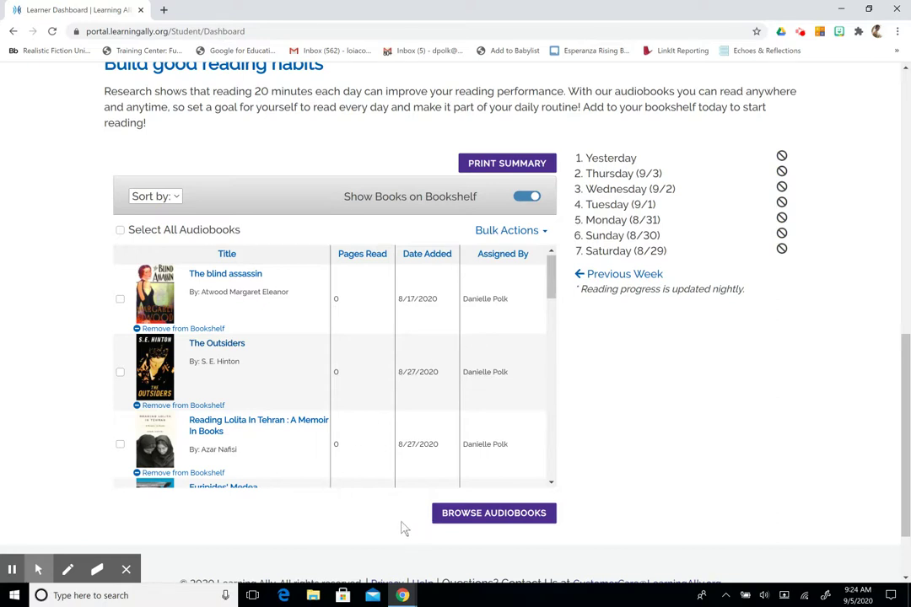
pyautogui.click(487, 516)
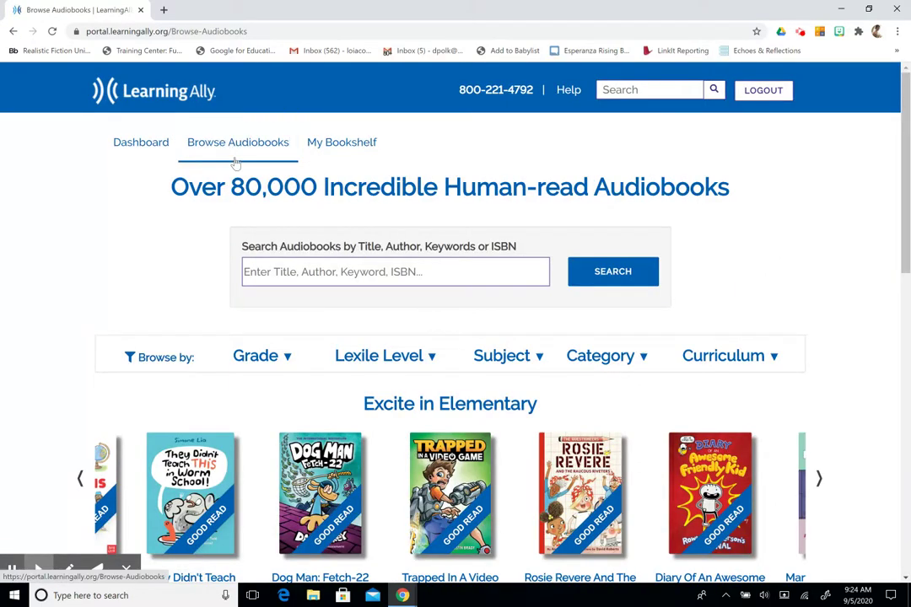
# Step: Preview the Grade 7 audiobook results, then return to the empty catalogue search box
pyautogui.scroll(-1, 198, 257)
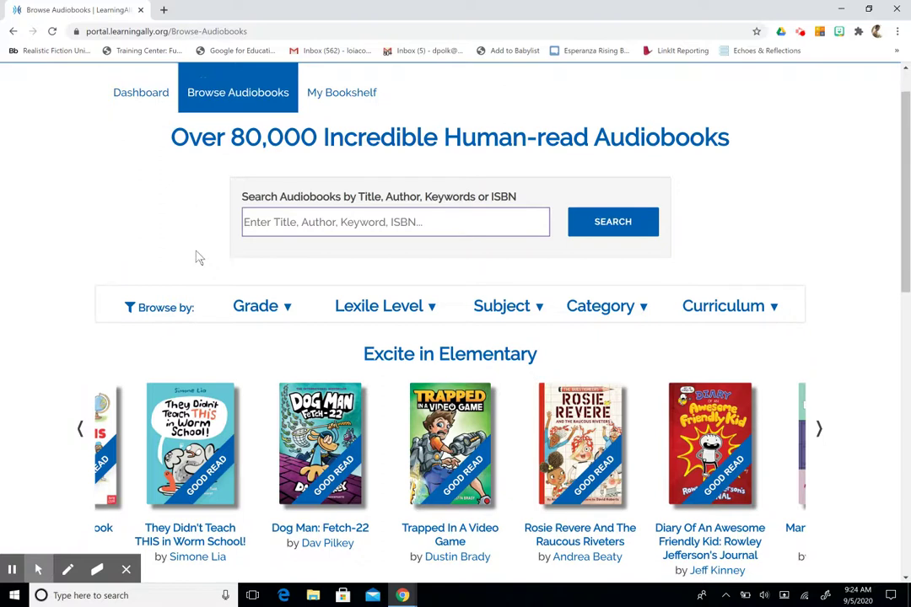
pyautogui.click(253, 304)
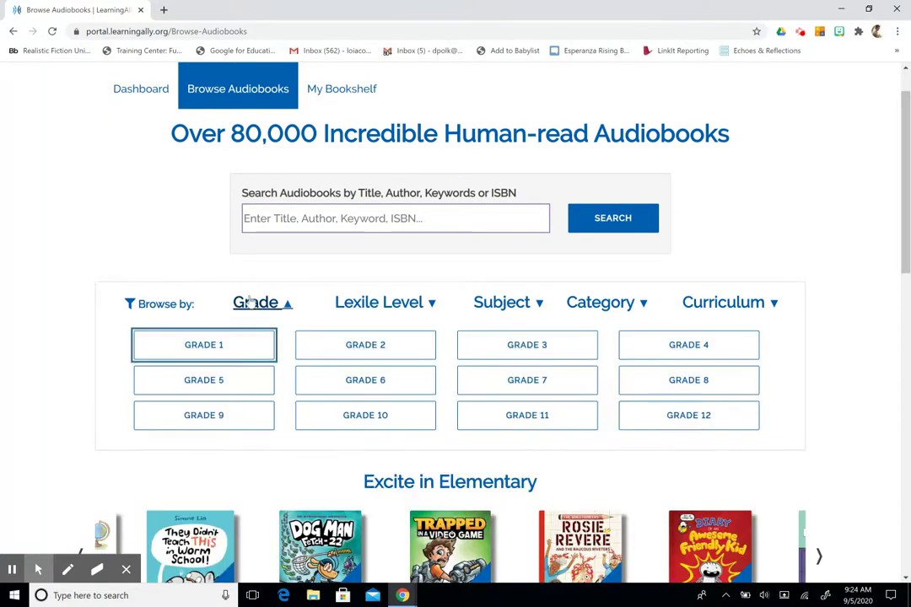
pyautogui.click(502, 381)
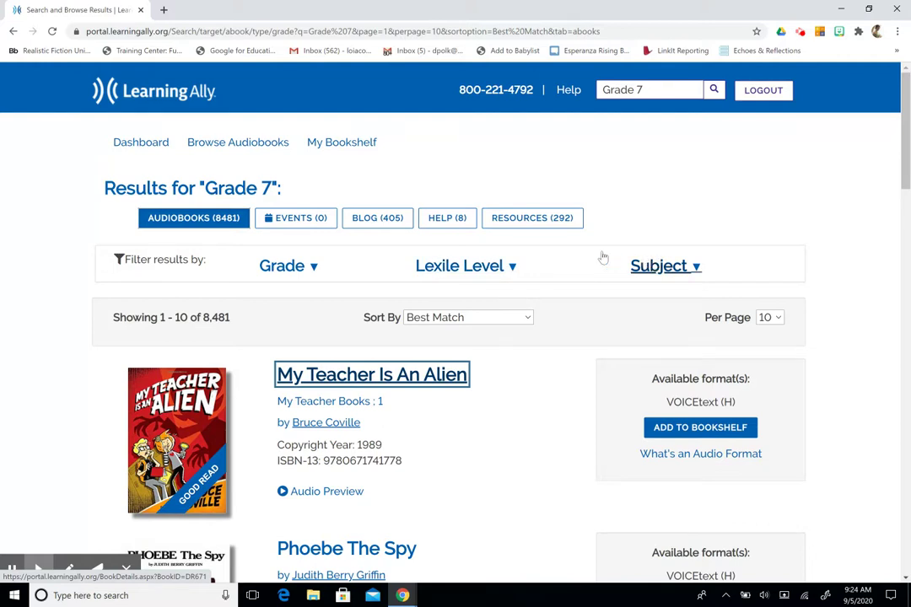
pyautogui.click(291, 265)
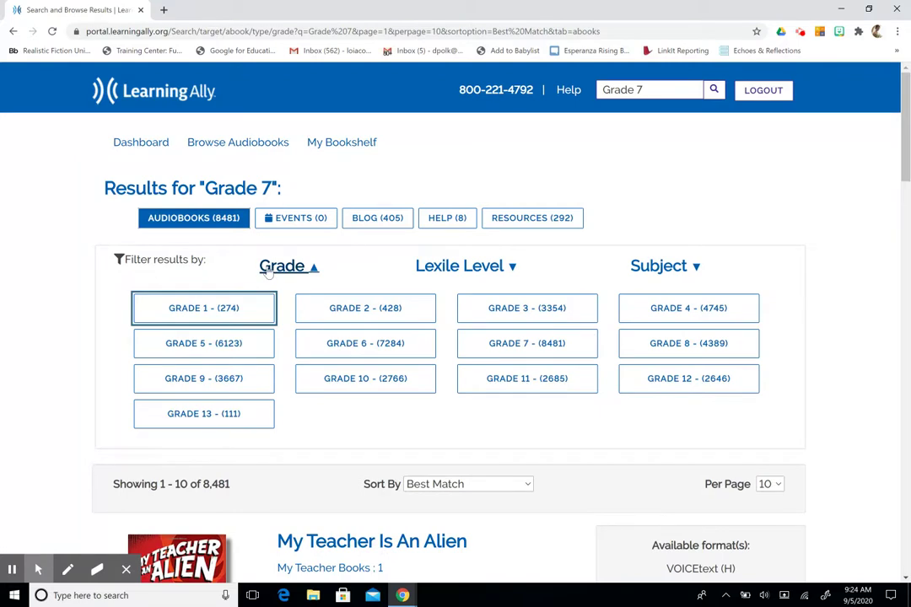
pyautogui.click(13, 32)
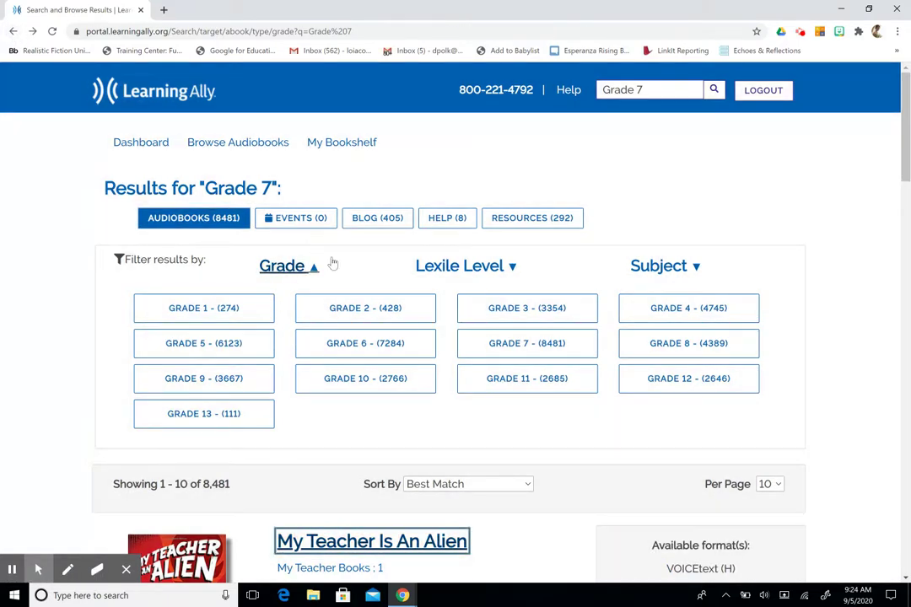
pyautogui.click(13, 31)
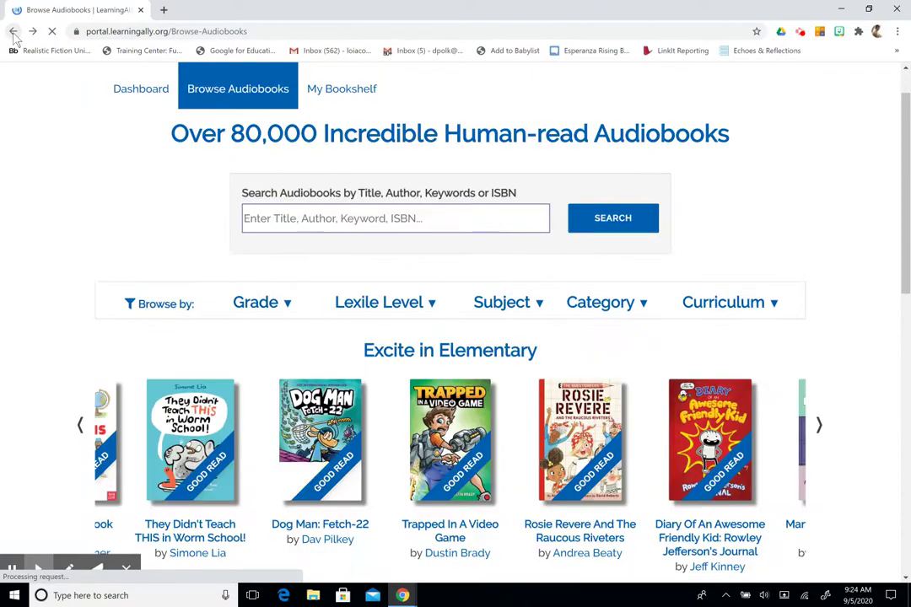
pyautogui.click(325, 221)
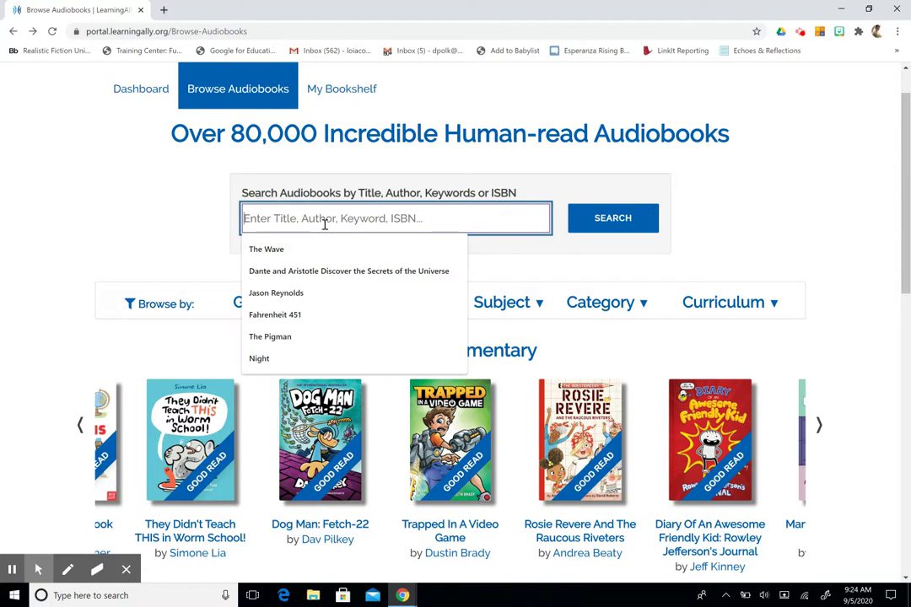
# Step: Search the catalogue for Jason Reynolds audiobooks and look through the results
pyautogui.write('Jas')
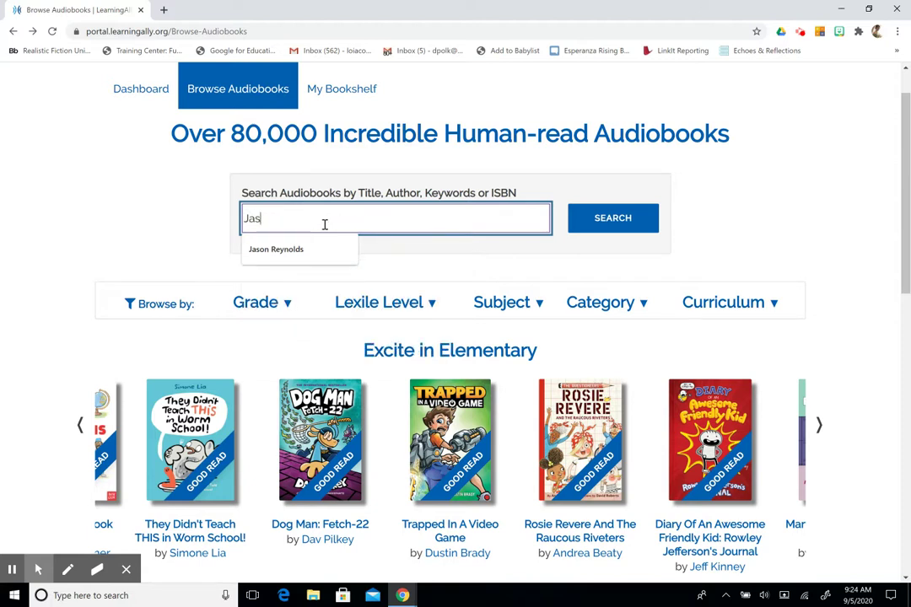
pyautogui.write('o')
pyautogui.click(289, 251)
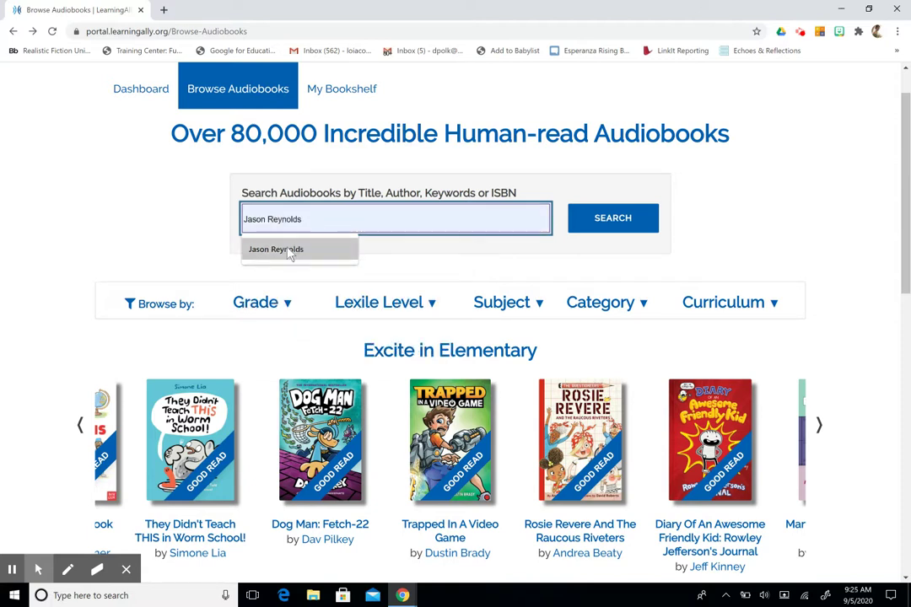
pyautogui.click(288, 252)
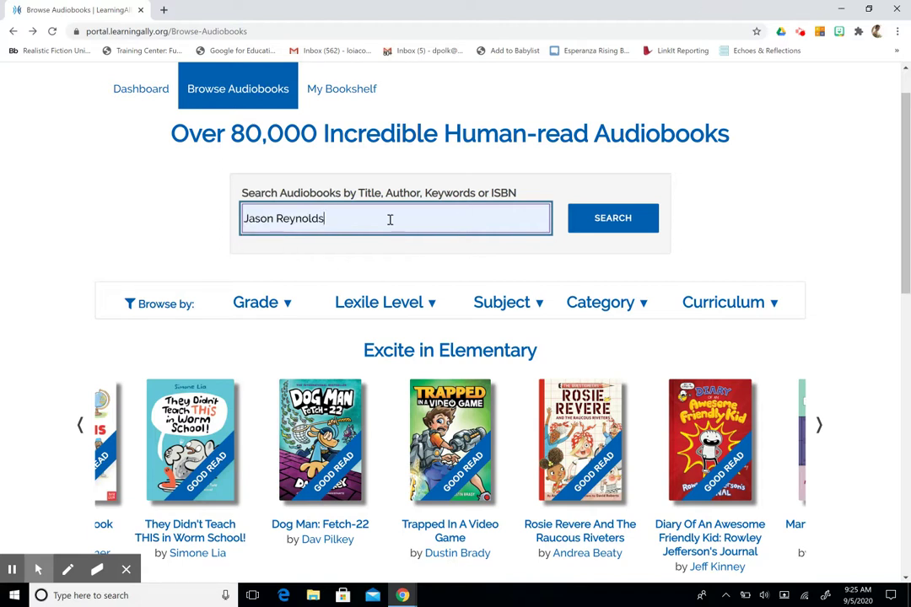
pyautogui.click(595, 219)
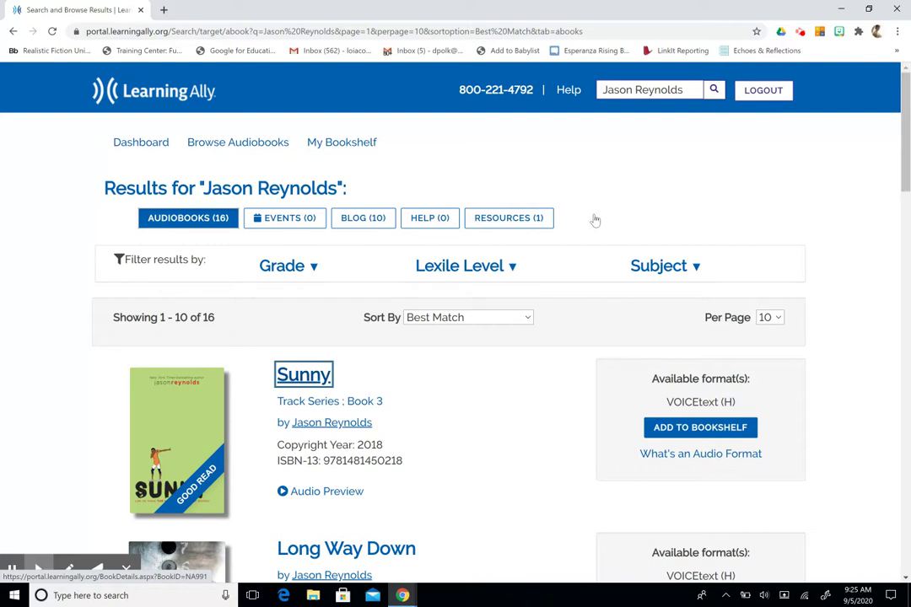
pyautogui.scroll(-2, 509, 427)
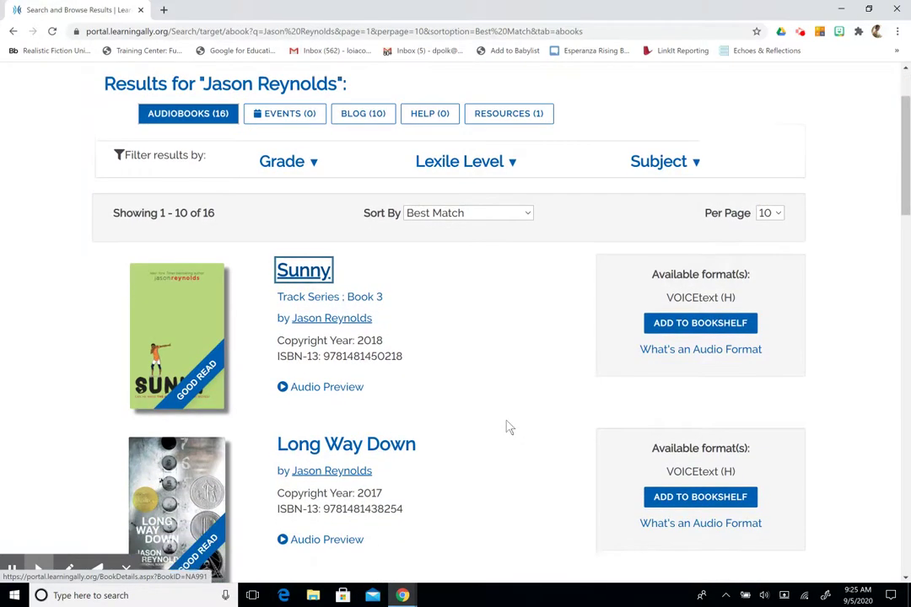
pyautogui.scroll(-3, 509, 427)
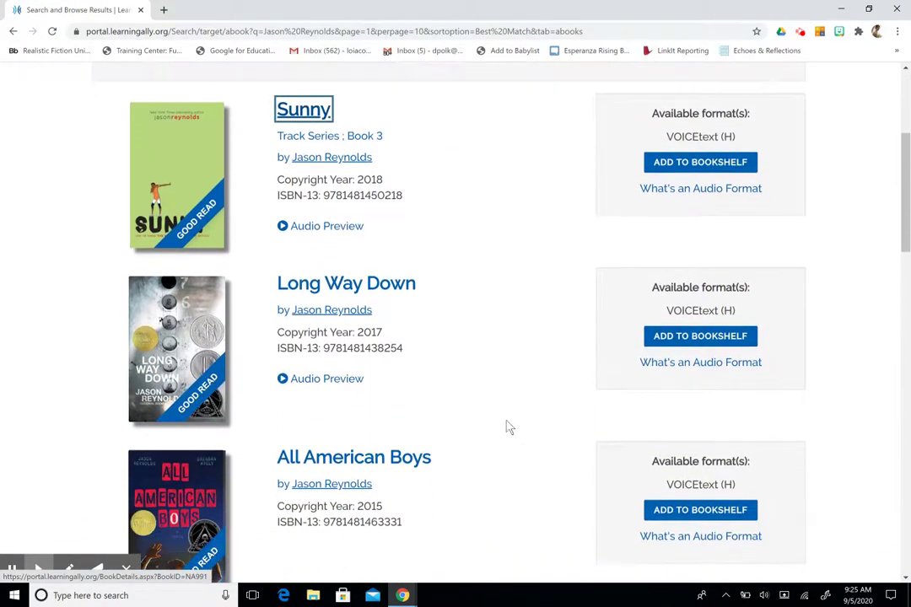
pyautogui.scroll(-4, 509, 428)
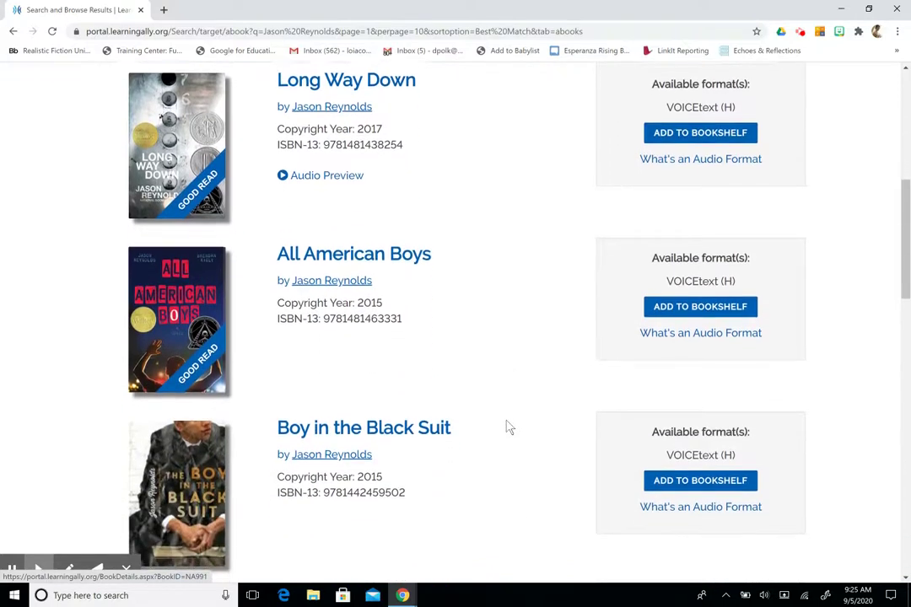
pyautogui.scroll(-3, 509, 428)
pyautogui.scroll(2, 509, 428)
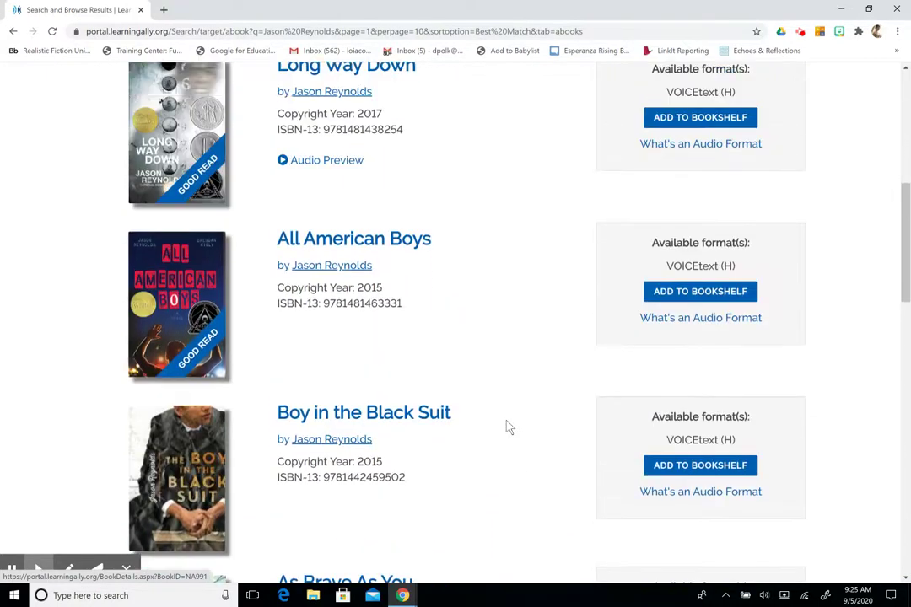
pyautogui.scroll(1, 509, 428)
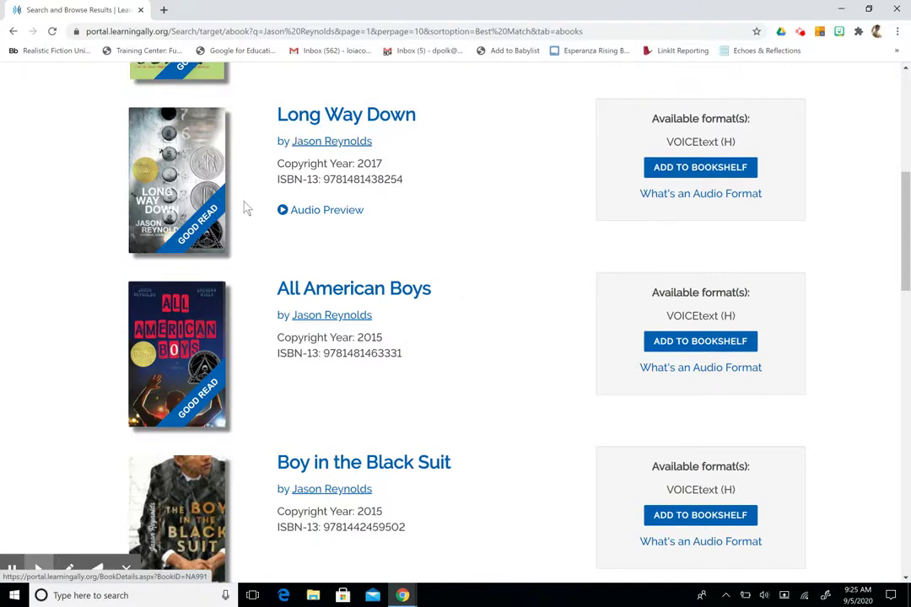
# Step: Play and pause the Long Way Down audio preview, then add it to the bookshelf
pyautogui.click(300, 214)
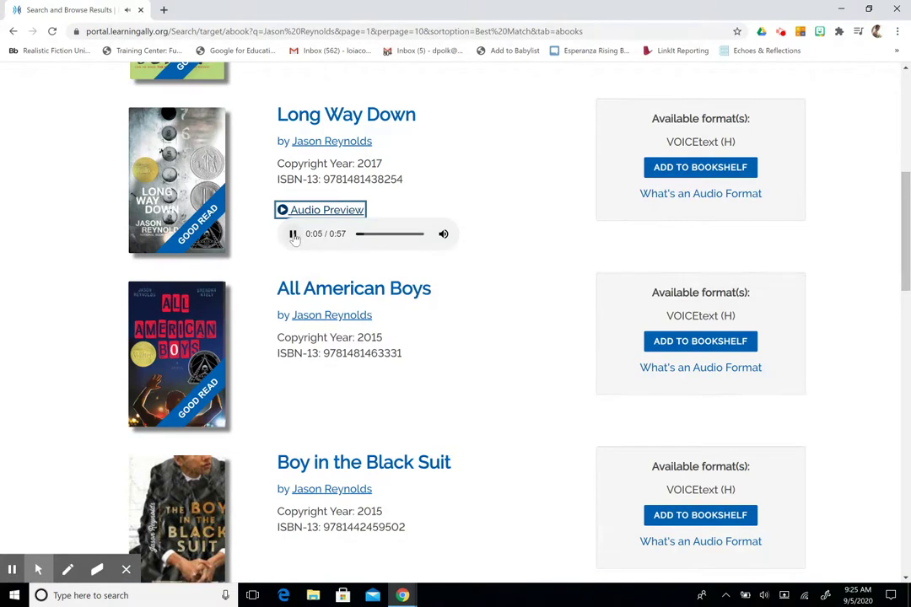
pyautogui.click(293, 235)
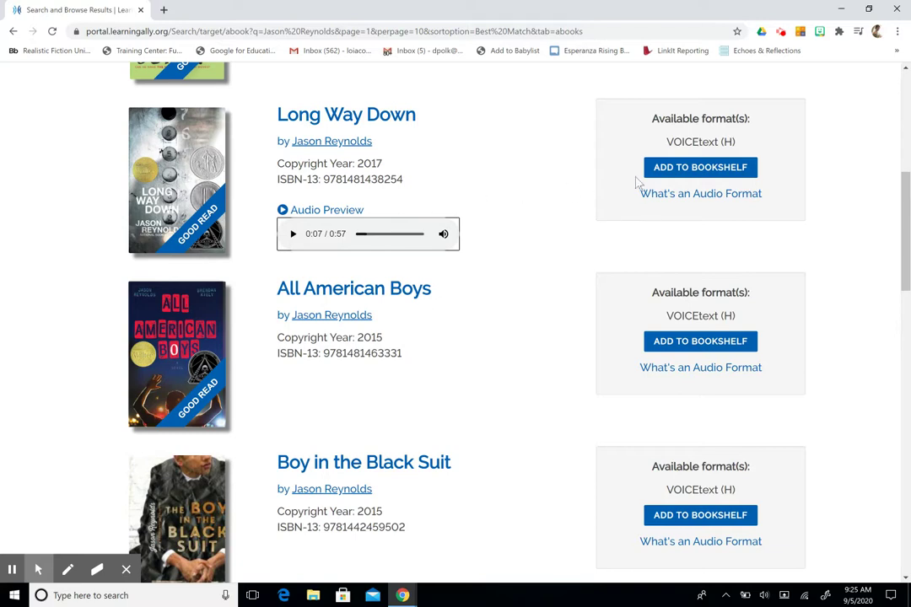
pyautogui.click(689, 178)
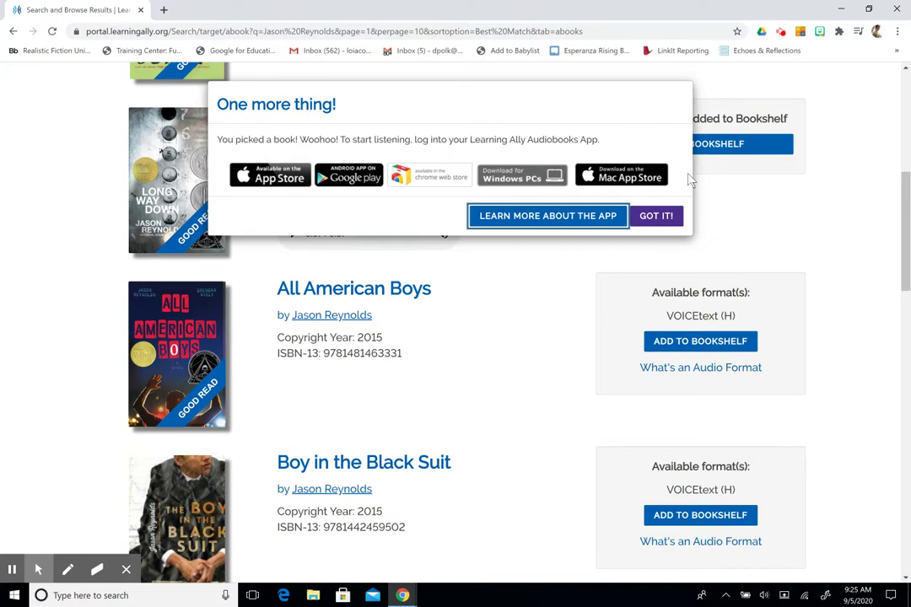
# Step: Open the Learning Ally Audiobooks listing in the Chrome Web Store from the popup
pyautogui.click(264, 185)
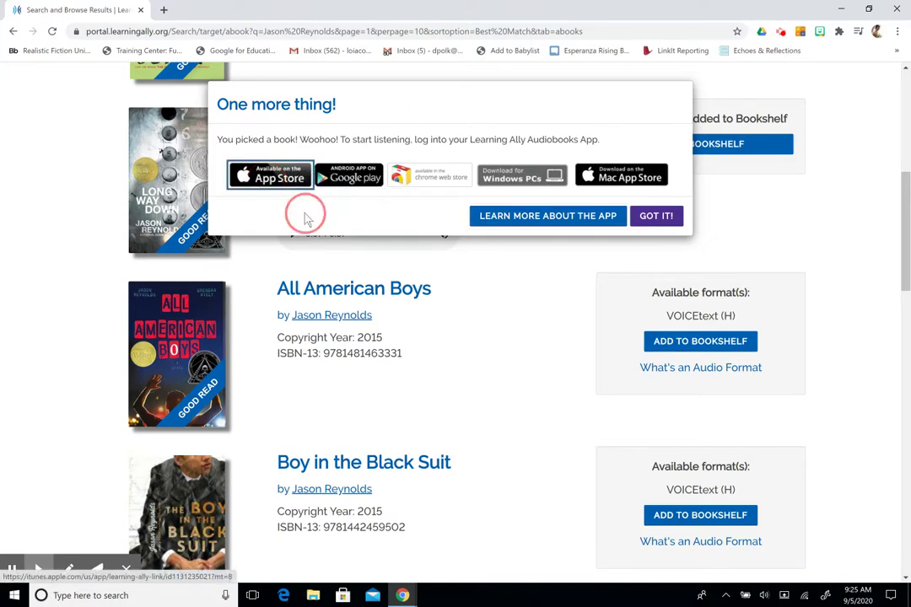
pyautogui.click(346, 177)
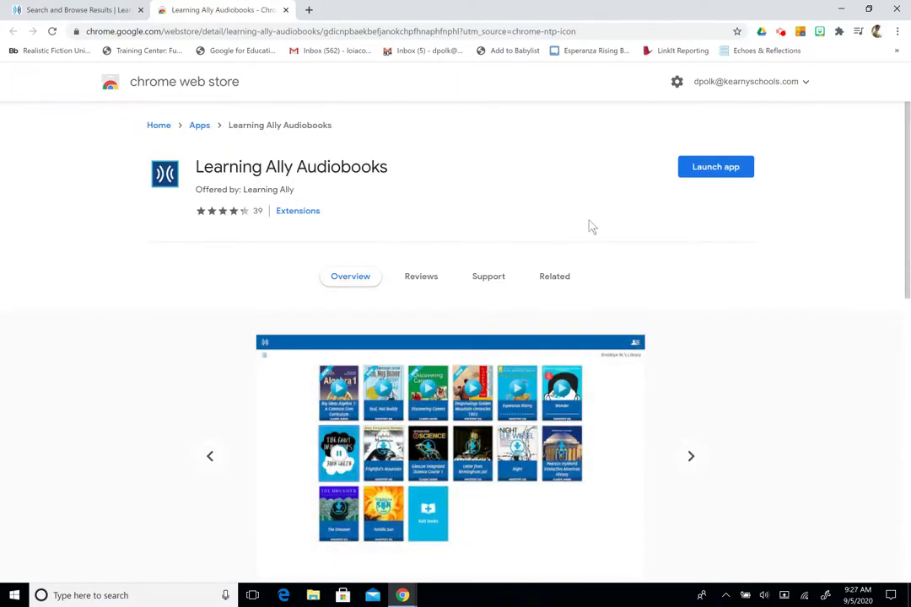
# Step: Launch the Learning Ally Audiobooks app, dismiss the notice, and update my books
pyautogui.click(721, 173)
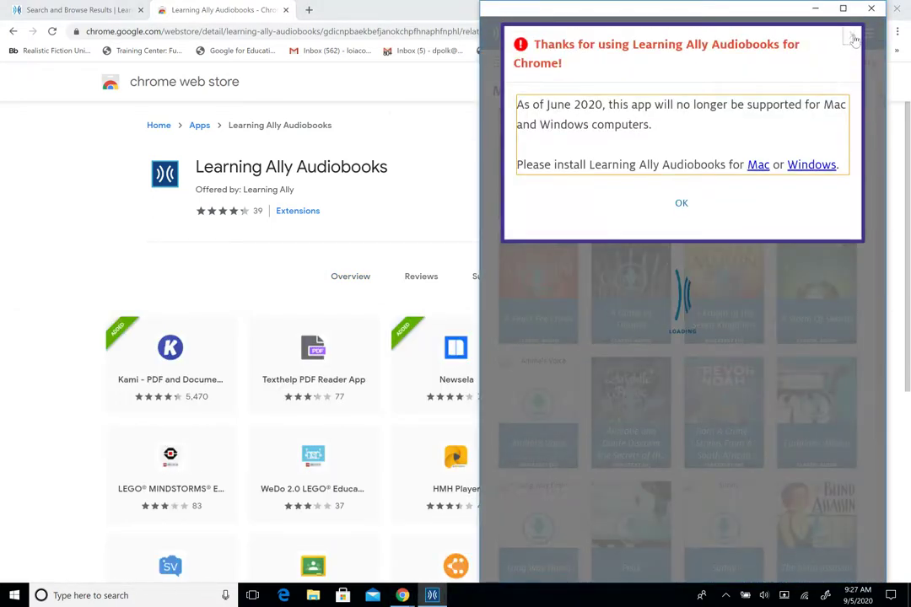
pyautogui.click(854, 39)
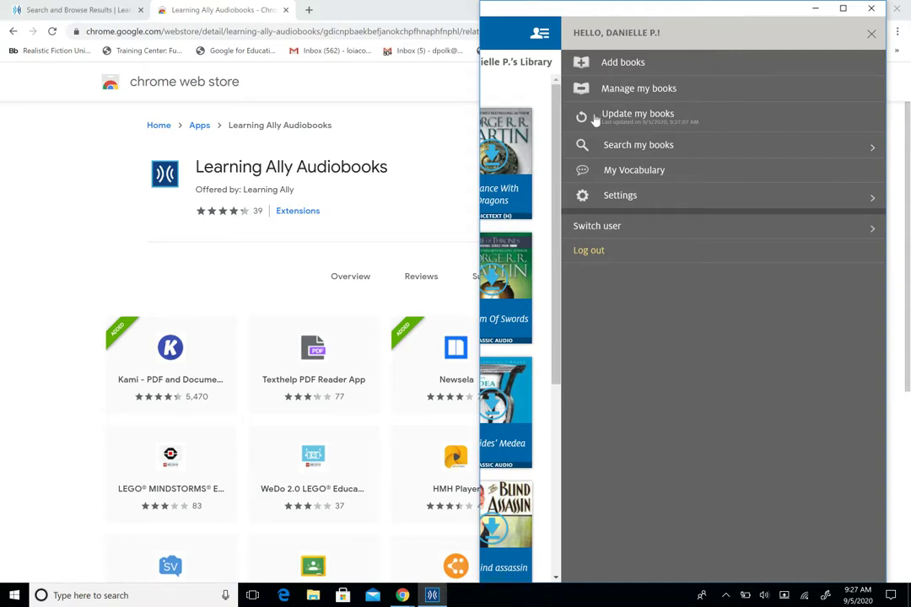
pyautogui.click(591, 120)
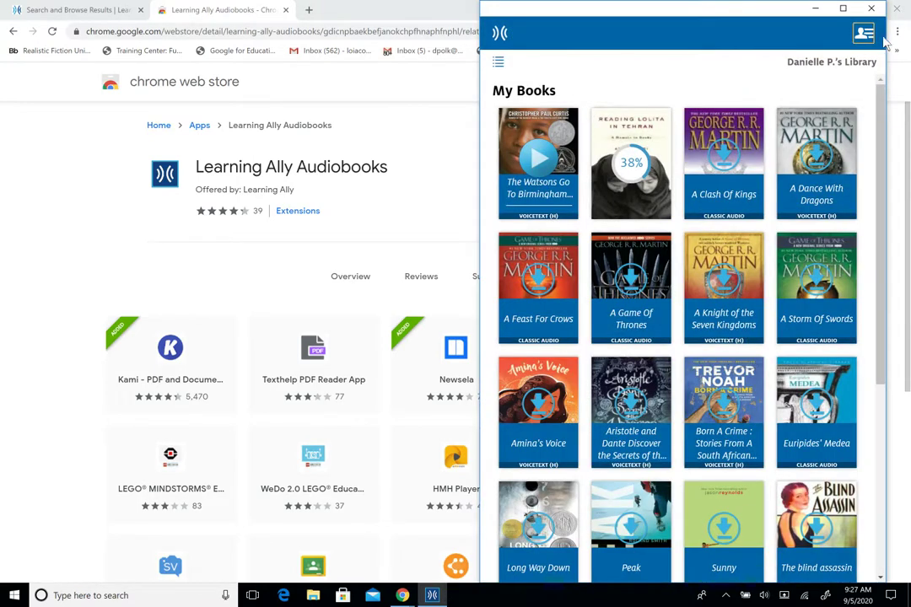
pyautogui.click(863, 34)
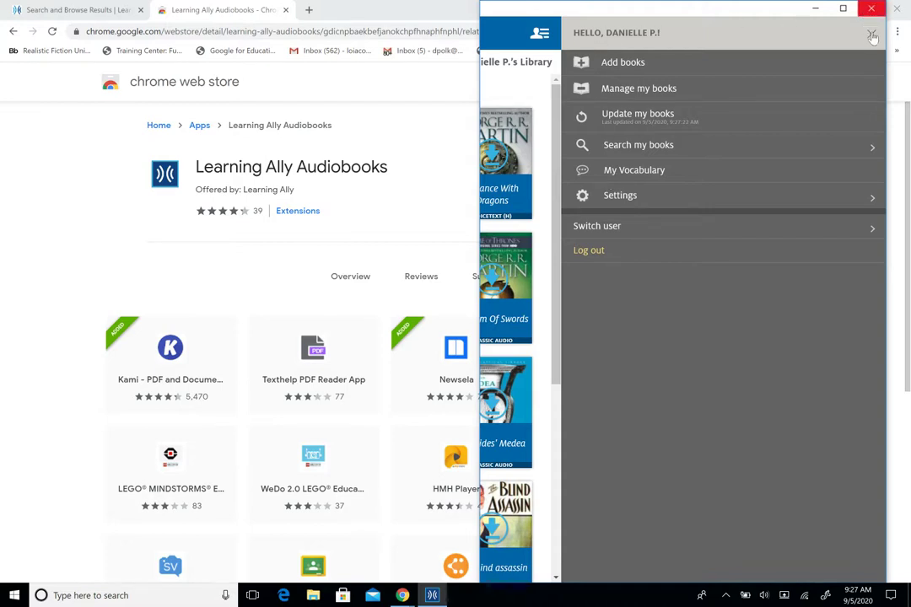
pyautogui.click(874, 36)
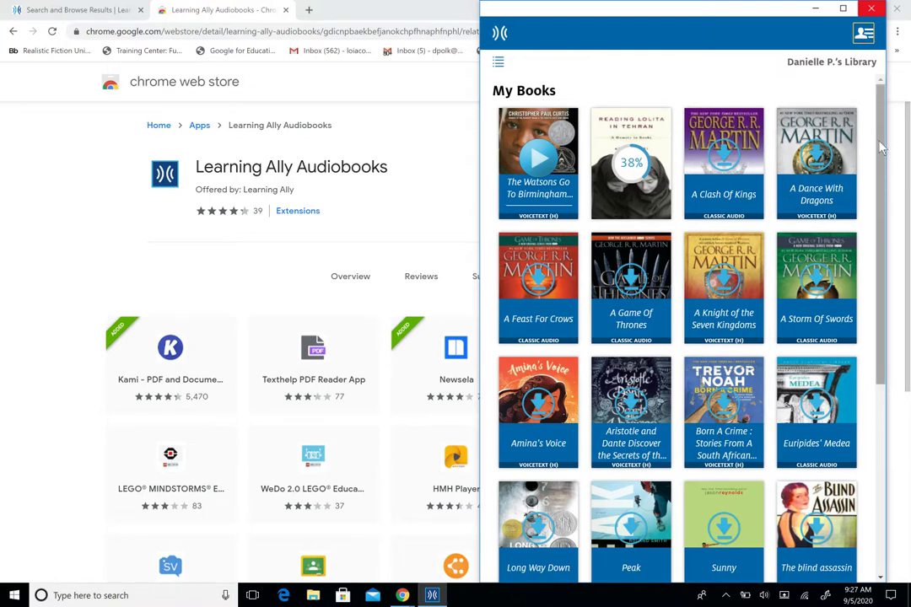
# Step: Maximize the app window and download Long Way Down from My Books
pyautogui.moveTo(885, 148); pyautogui.dragTo(898, 311)
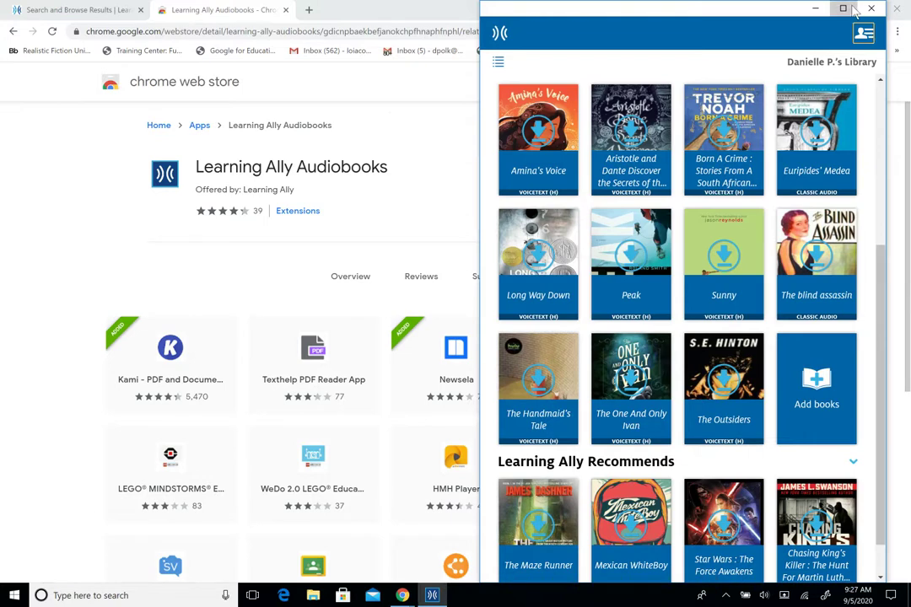
pyautogui.click(850, 9)
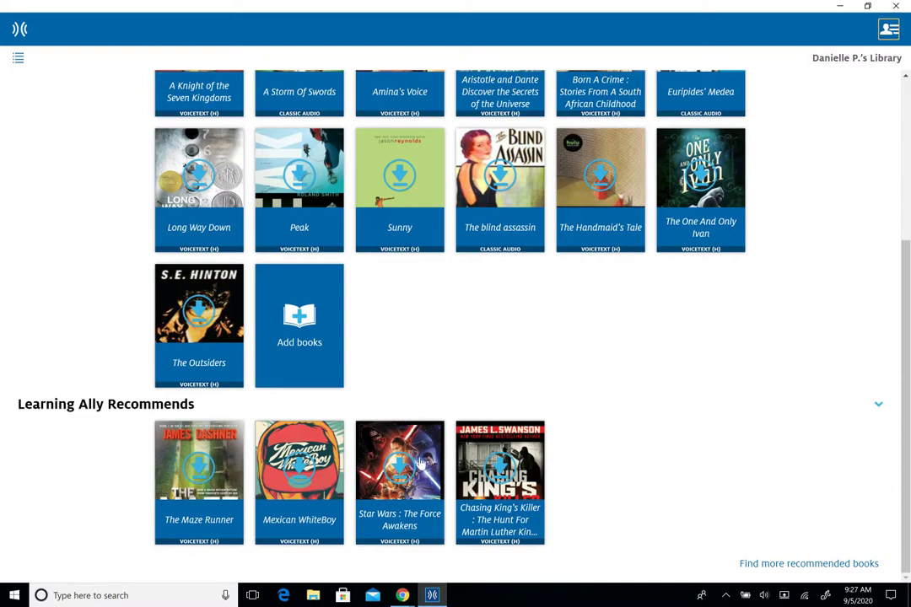
pyautogui.scroll(3, 474, 351)
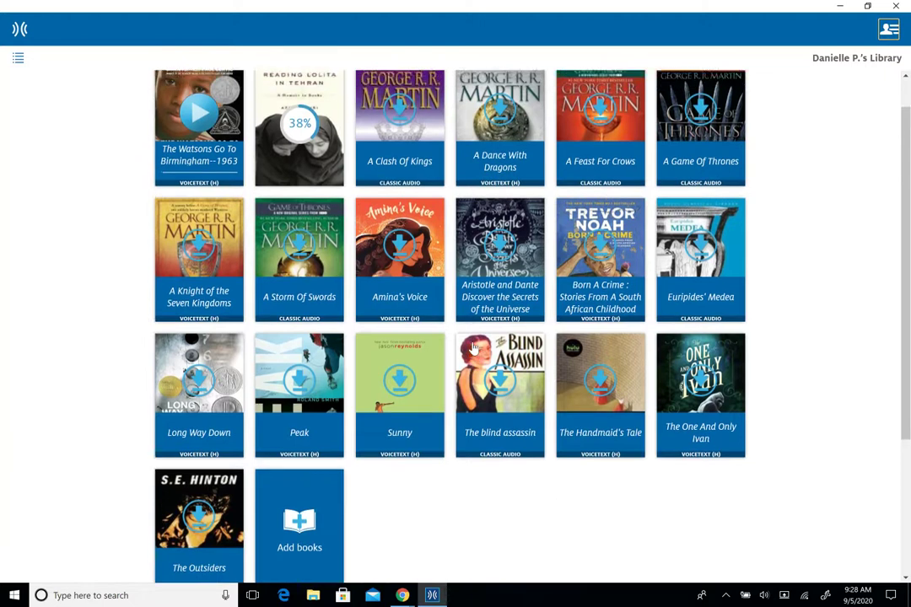
pyautogui.scroll(1, 474, 348)
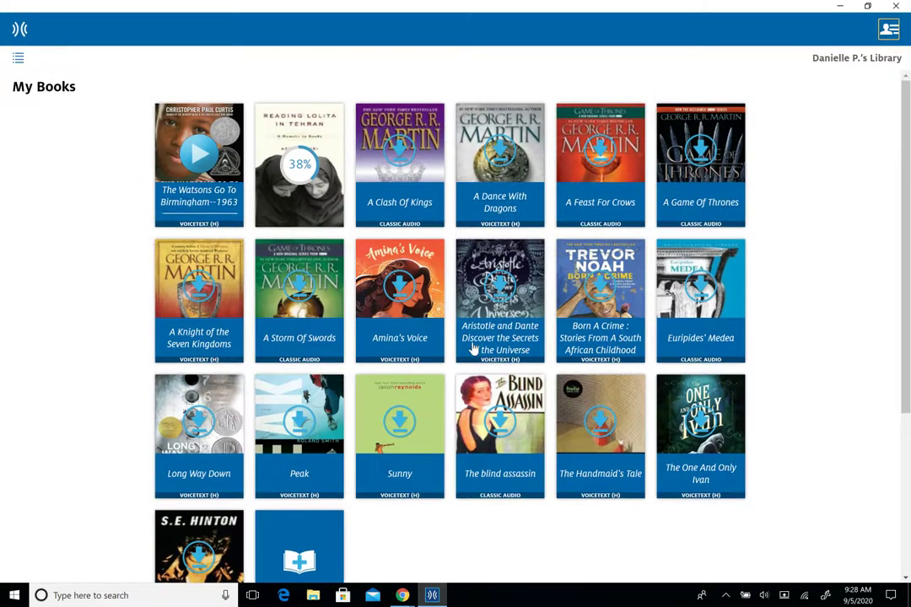
pyautogui.click(197, 422)
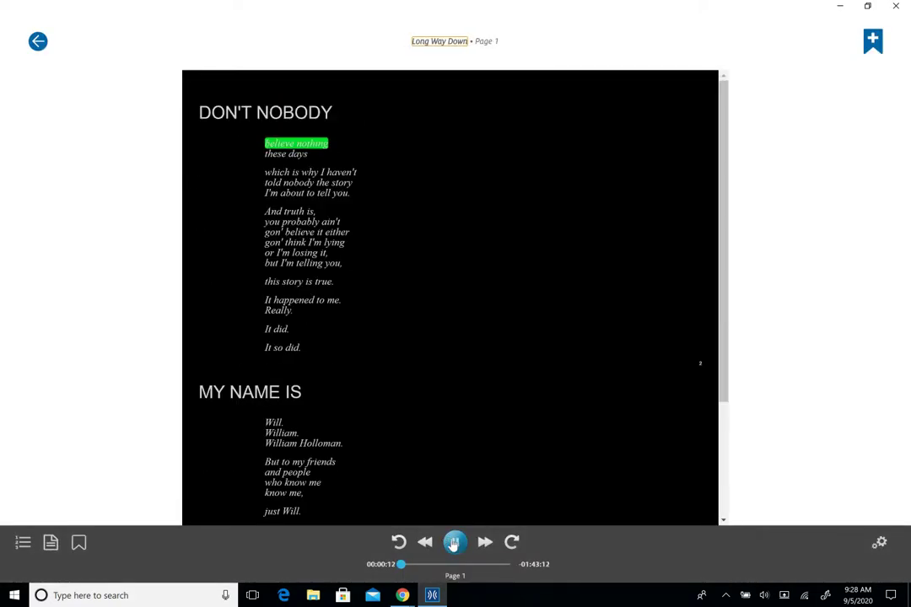
# Step: Pause the Long Way Down narration and bring up the reading settings
pyautogui.click(455, 545)
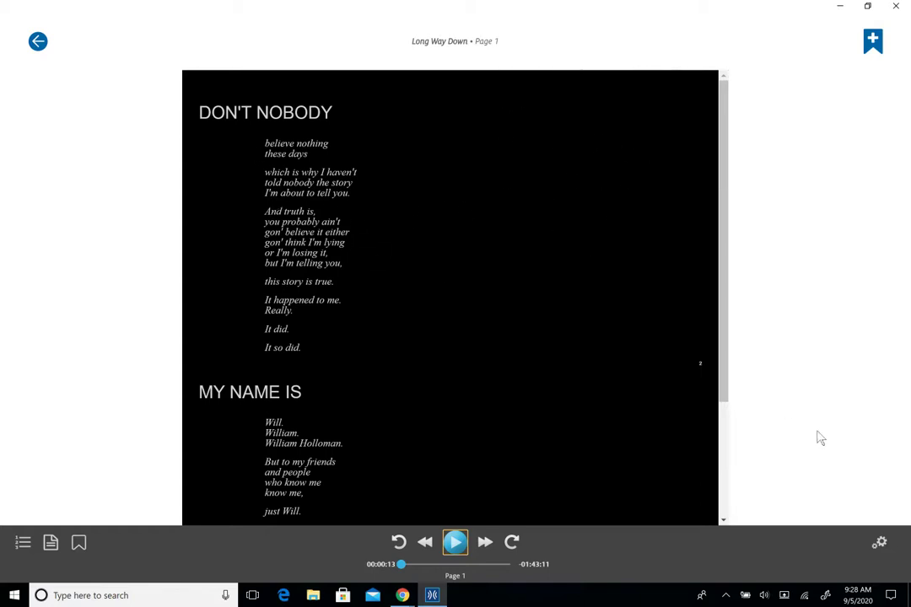
pyautogui.click(881, 546)
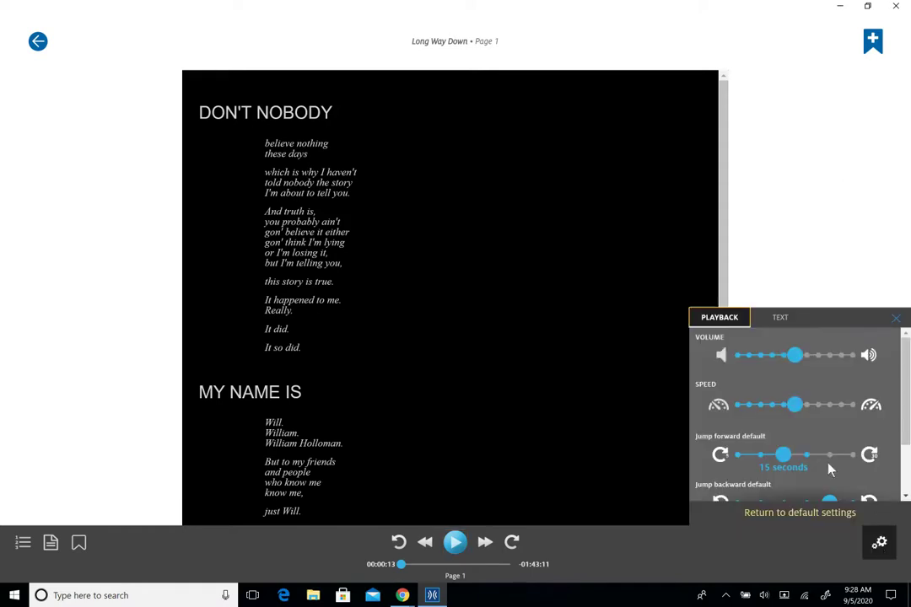
# Step: In the TEXT settings, enlarge the page text and widen the letter spacing
pyautogui.scroll(-2, 822, 468)
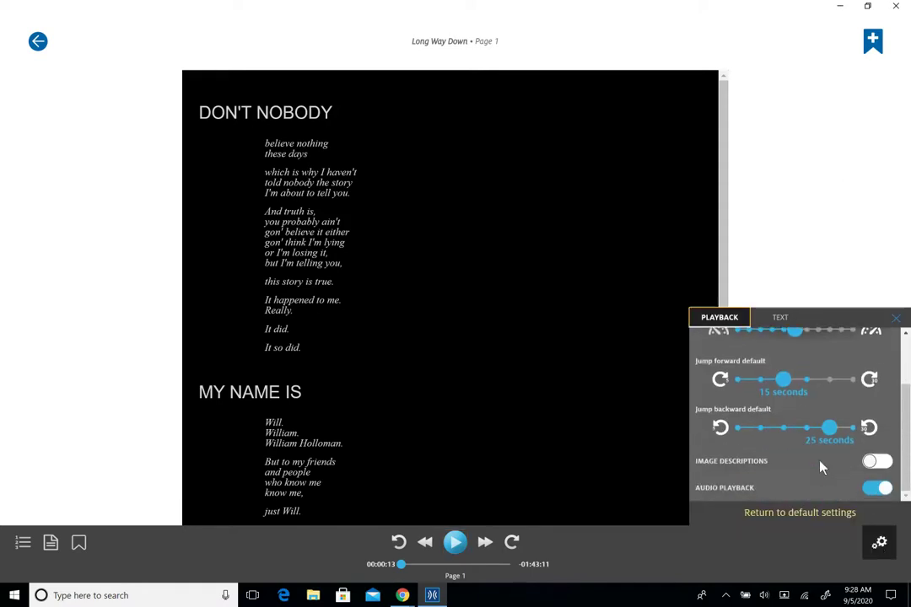
pyautogui.click(781, 320)
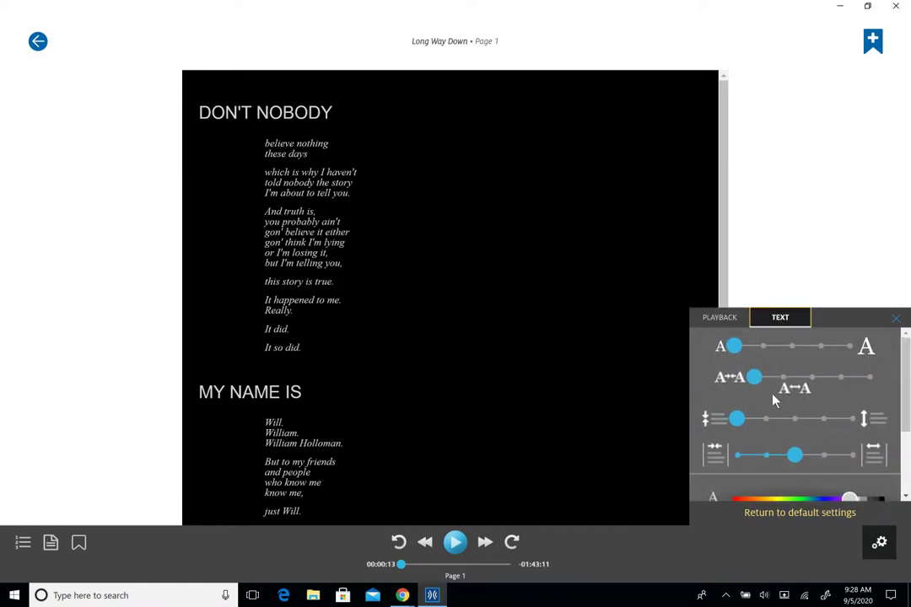
pyautogui.click(765, 348)
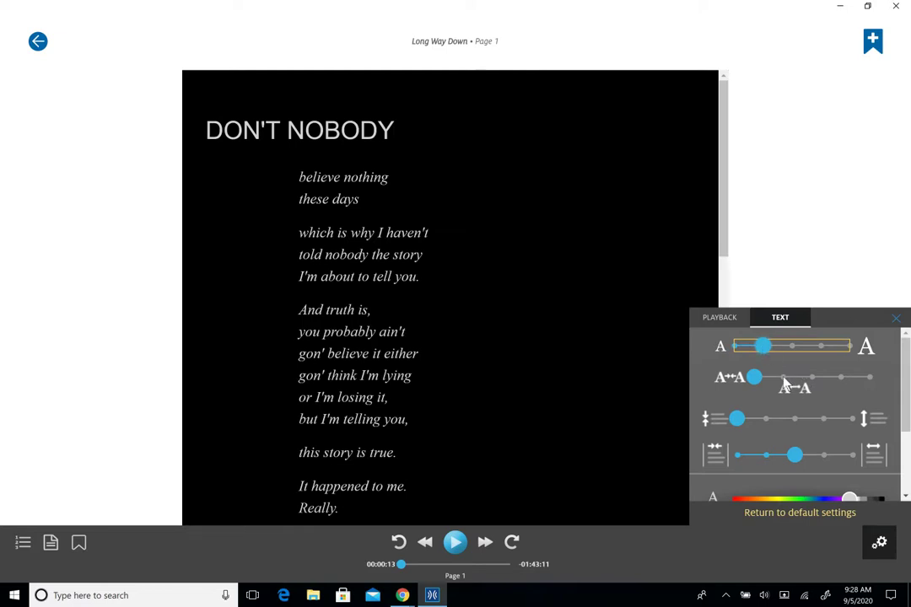
pyautogui.click(785, 378)
pyautogui.scroll(-4, 792, 382)
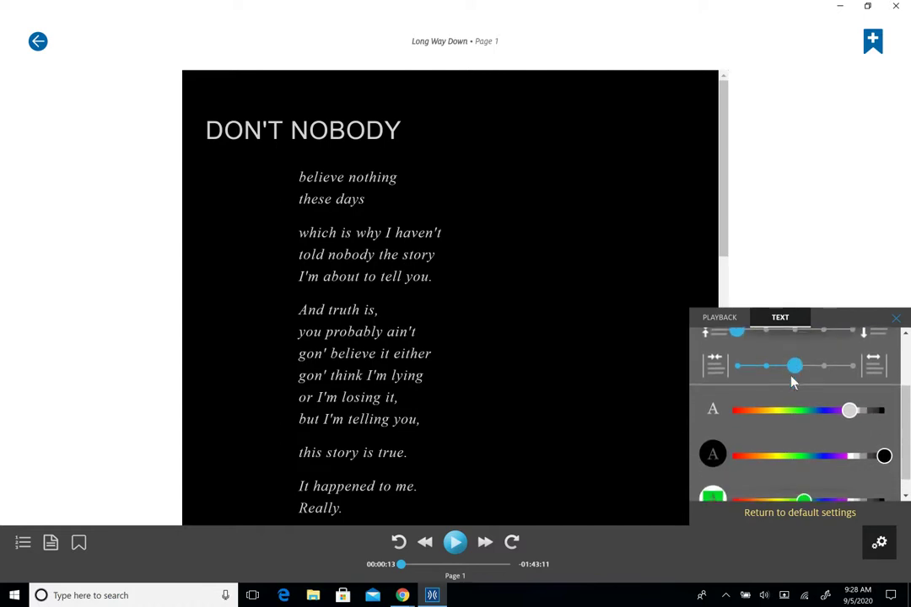
pyautogui.scroll(-1, 806, 414)
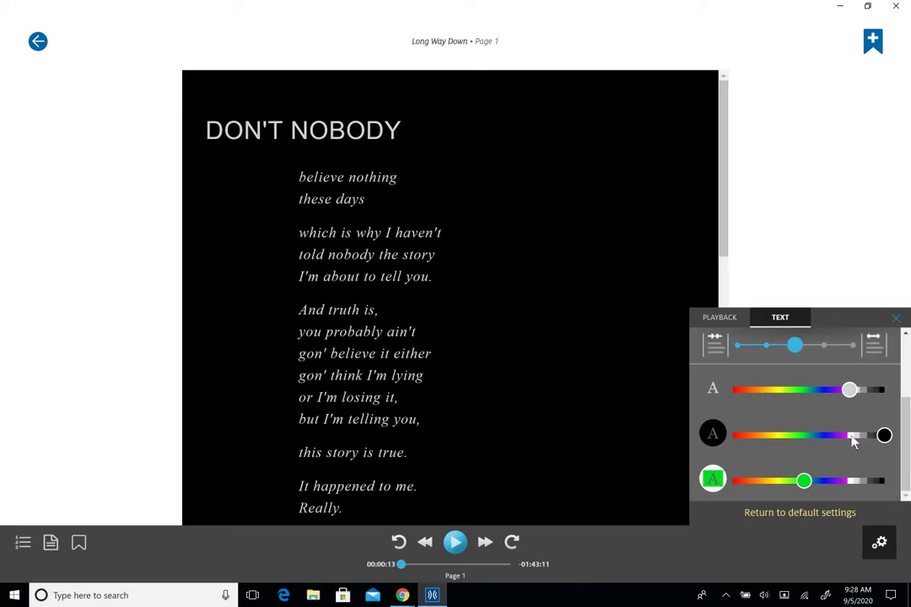
# Step: Set a light grey background with black text, choose the widest margin, and close settings
pyautogui.click(853, 436)
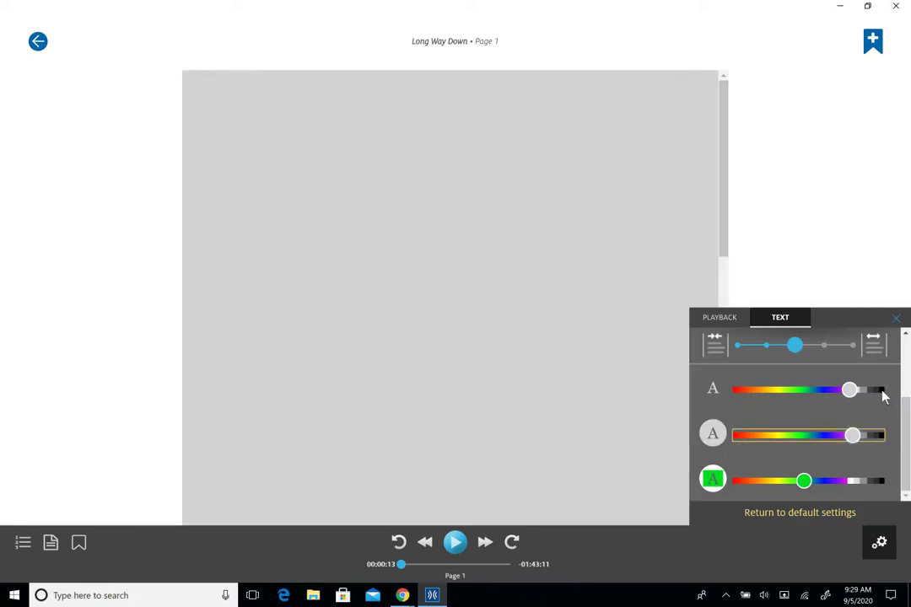
pyautogui.click(883, 391)
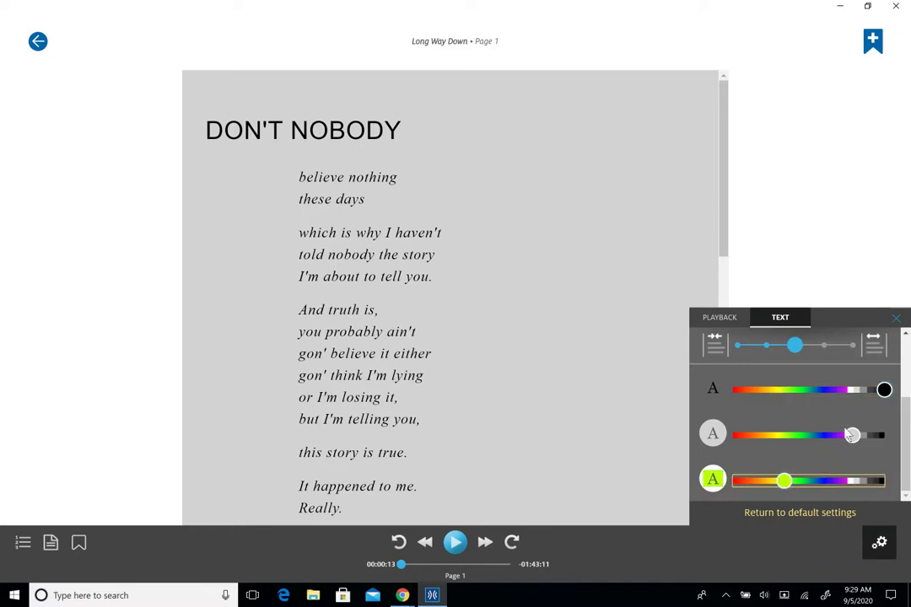
pyautogui.scroll(3, 852, 435)
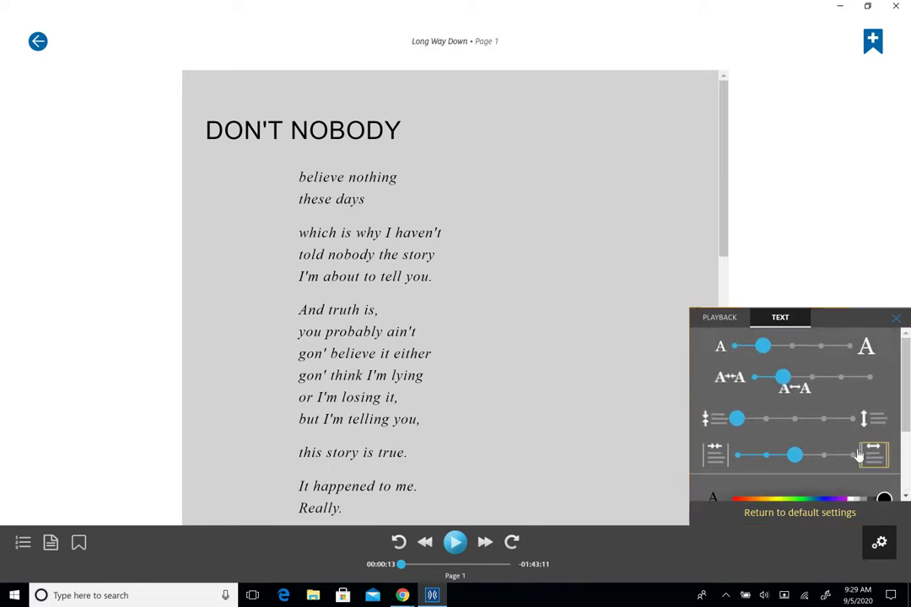
pyautogui.click(824, 456)
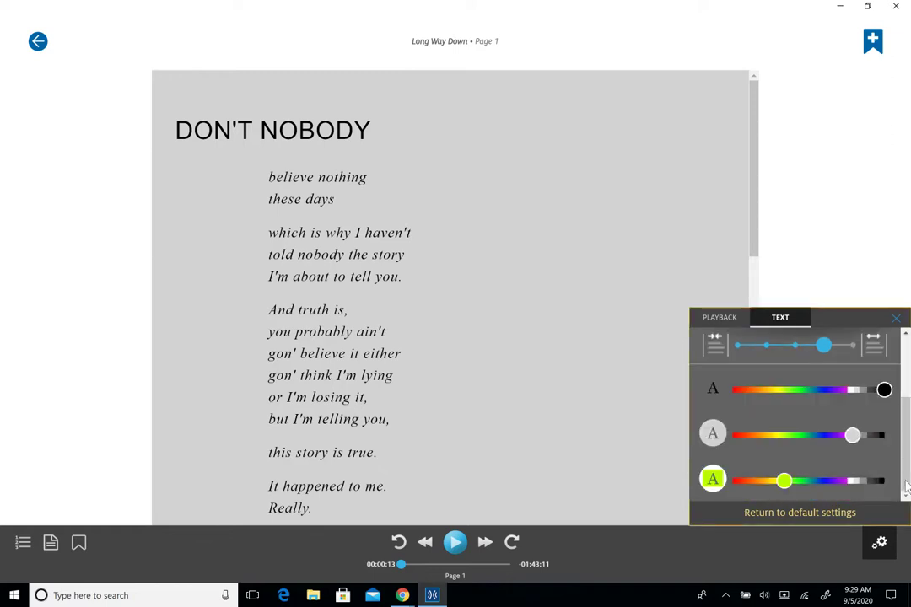
pyautogui.scroll(-2, 906, 490)
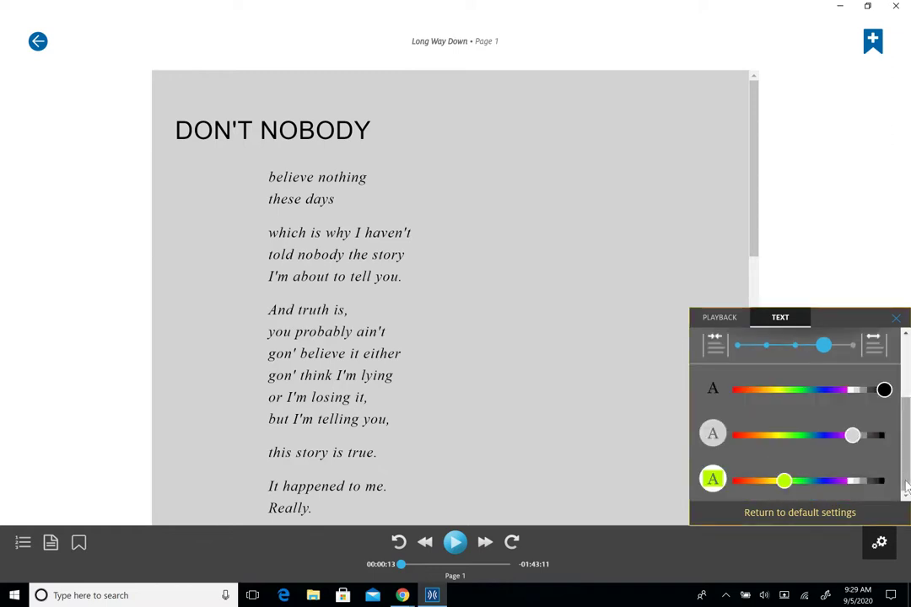
pyautogui.click(895, 320)
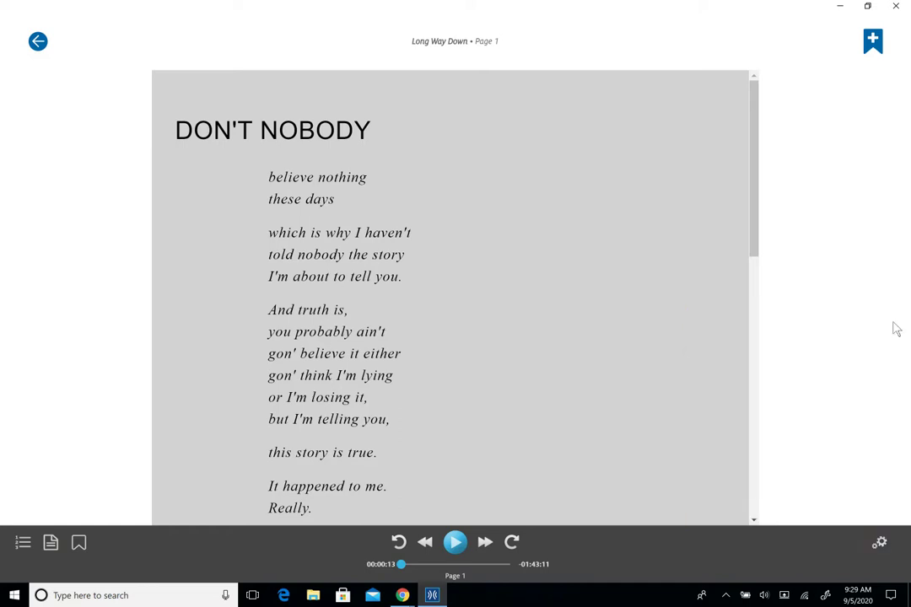
# Step: Play page 1 aloud briefly, then add a bookmark note on page 1
pyautogui.click(453, 544)
pyautogui.click(454, 544)
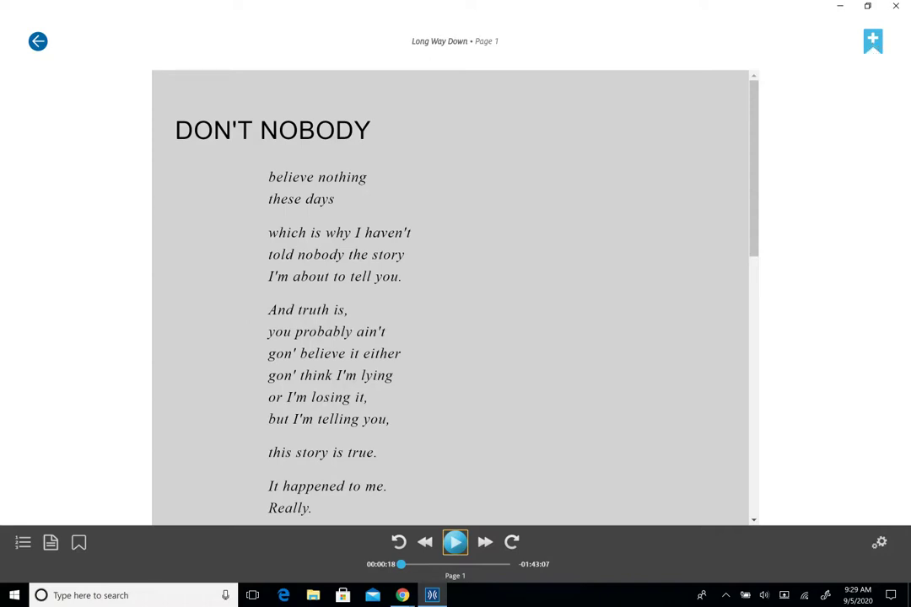
pyautogui.click(872, 47)
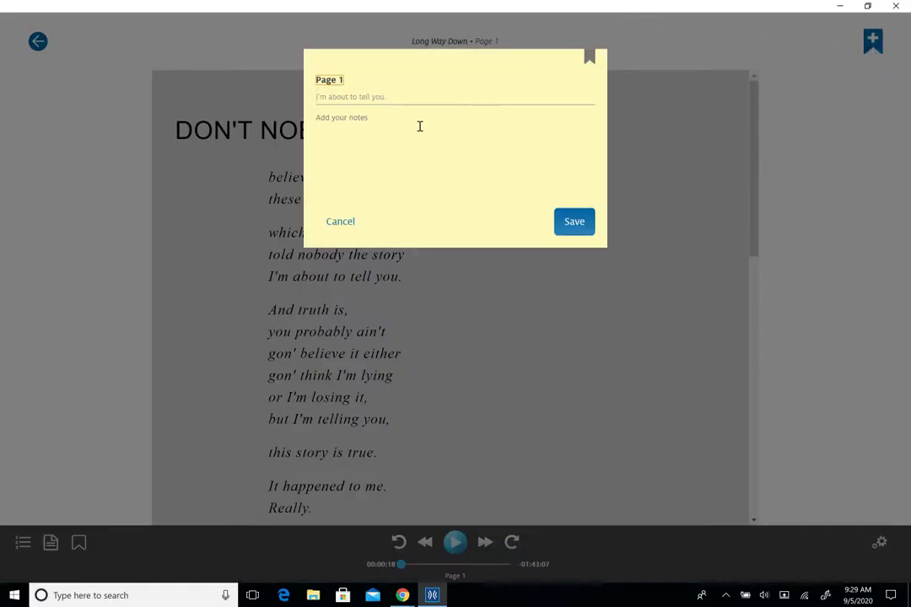
# Step: Save the page 1 note 'This is suspenseful'
pyautogui.click(353, 124)
pyautogui.write('This is suspenseful')
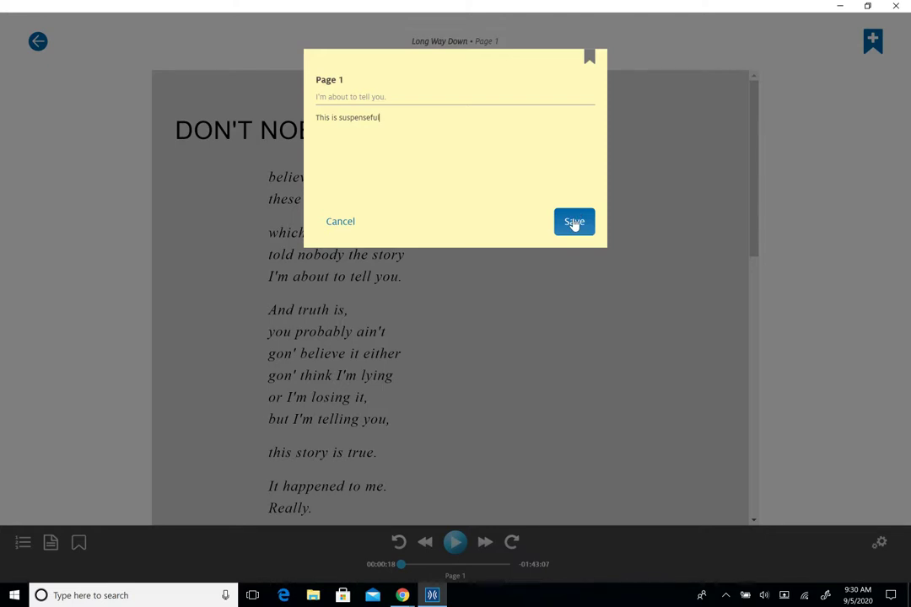
pyautogui.click(573, 223)
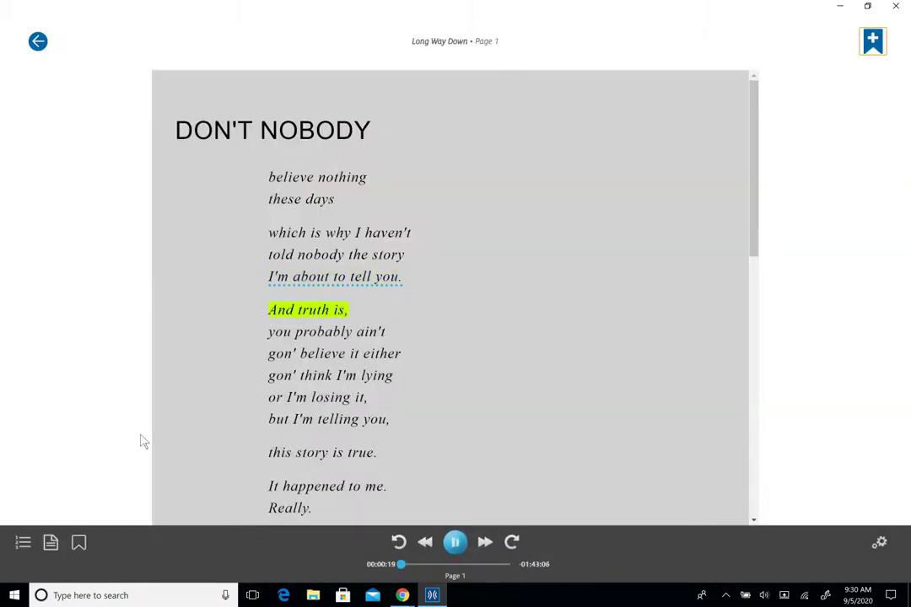
# Step: Fast-forward to page 2, pause the read-aloud, and show the table of contents
pyautogui.click(456, 545)
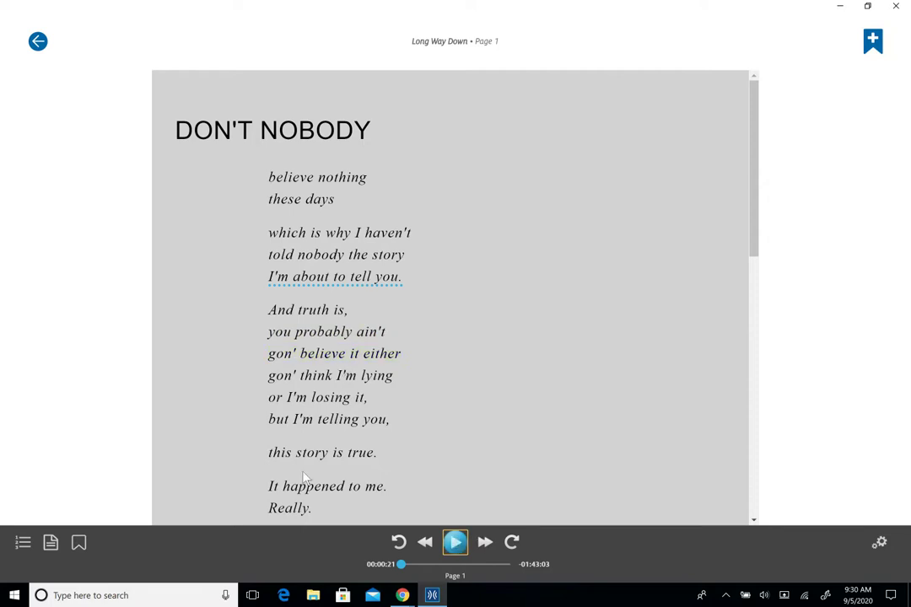
pyautogui.click(424, 544)
pyautogui.click(486, 545)
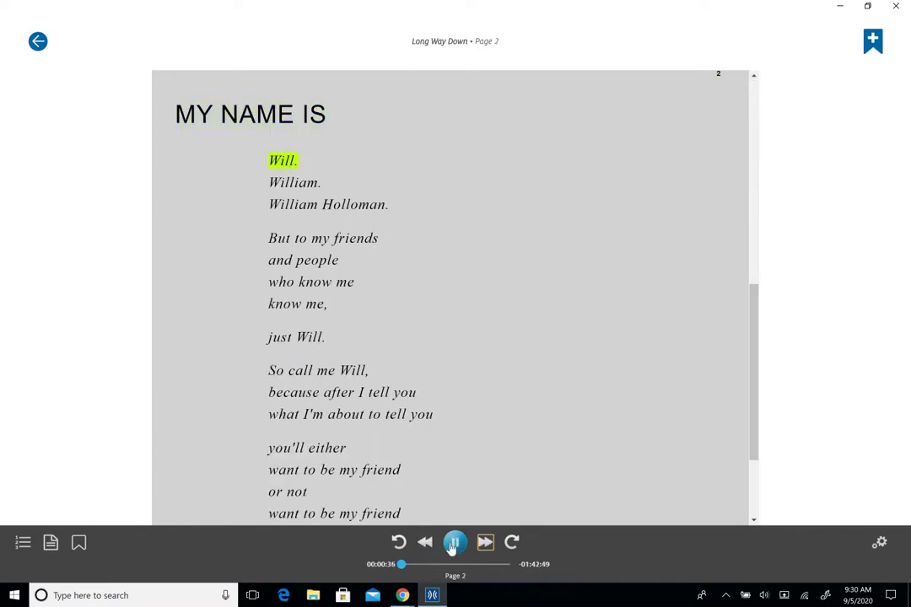
pyautogui.press('space')
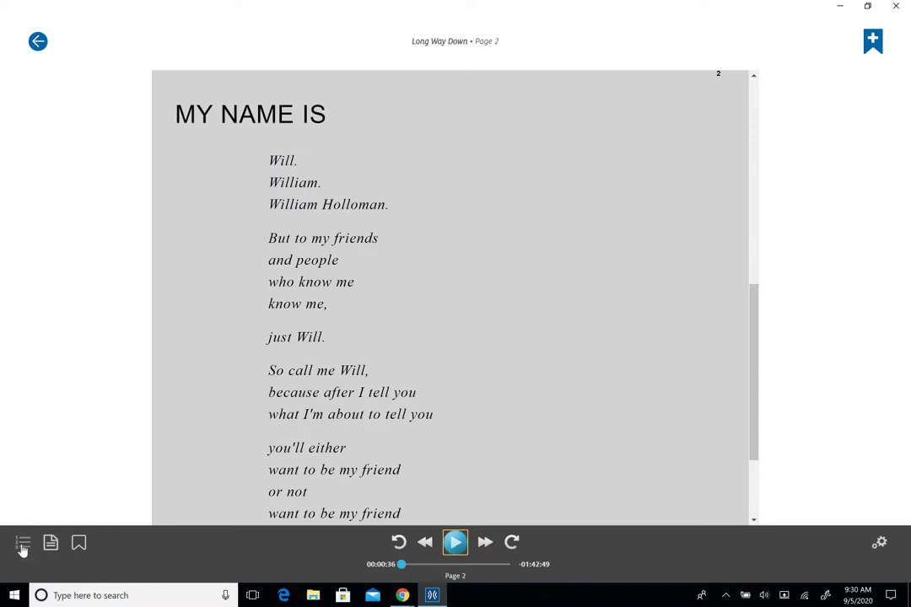
pyautogui.click(23, 545)
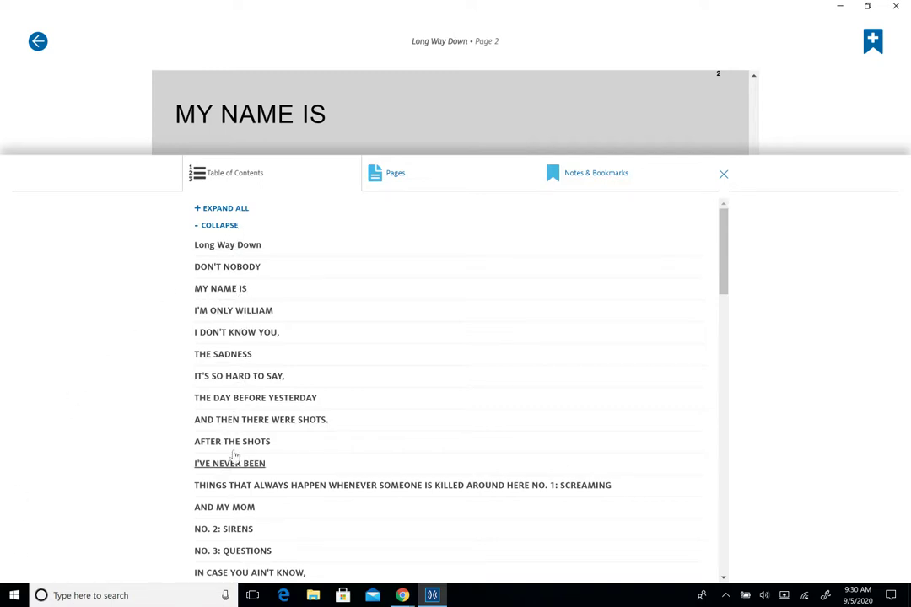
pyautogui.click(398, 175)
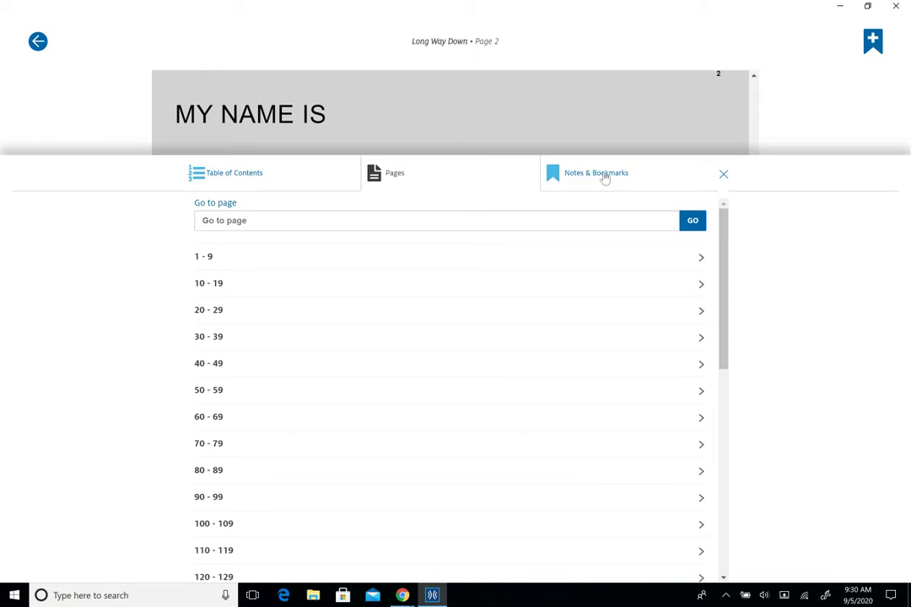
pyautogui.click(605, 178)
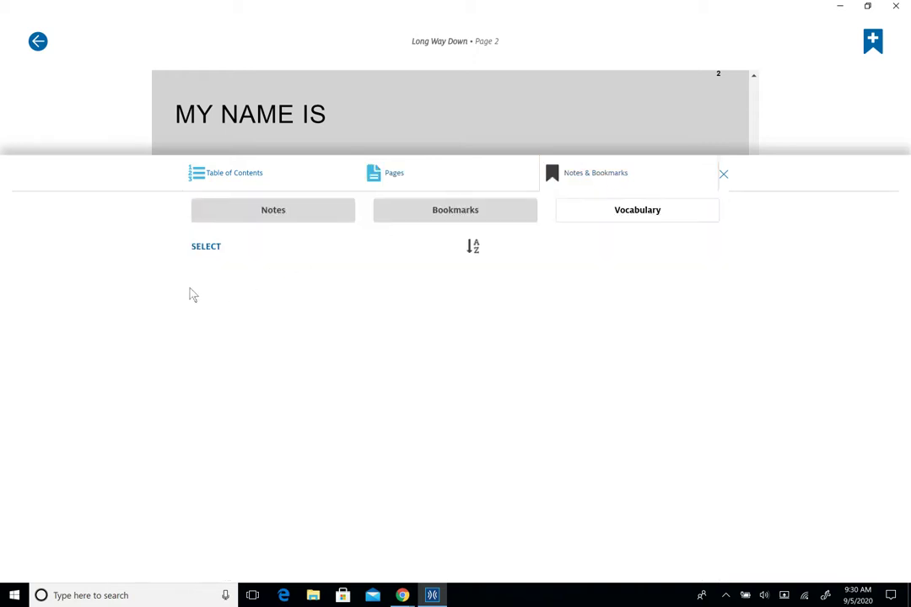
pyautogui.click(266, 221)
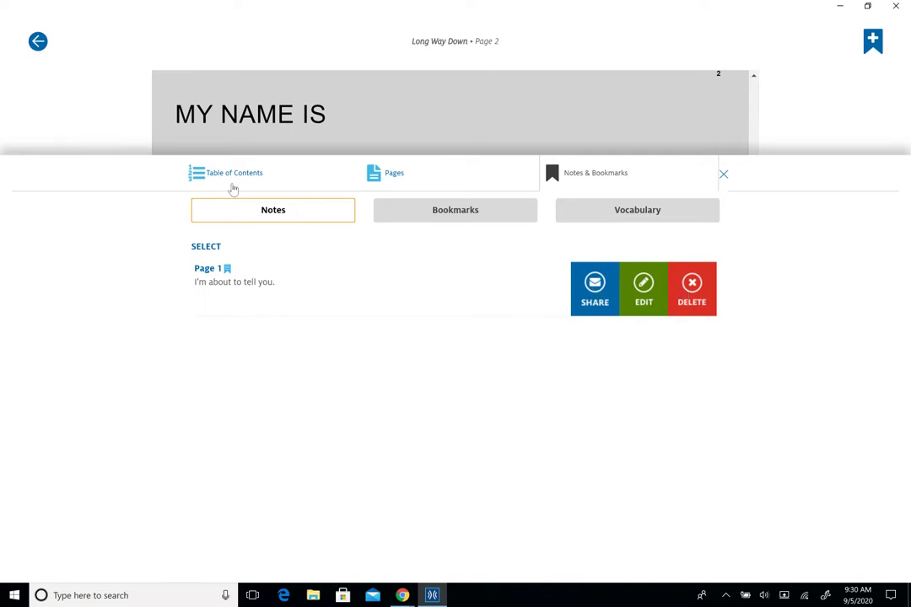
pyautogui.click(240, 284)
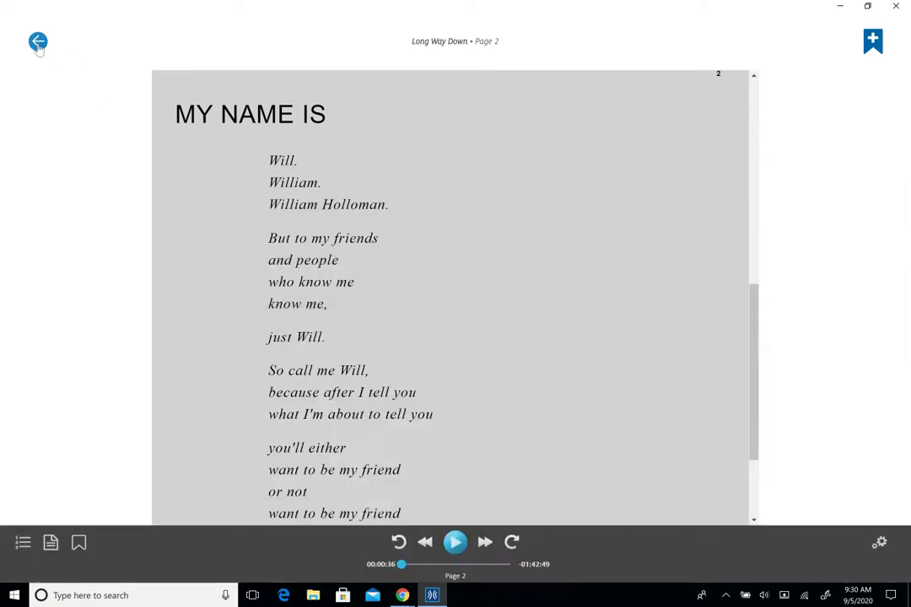
pyautogui.click(78, 544)
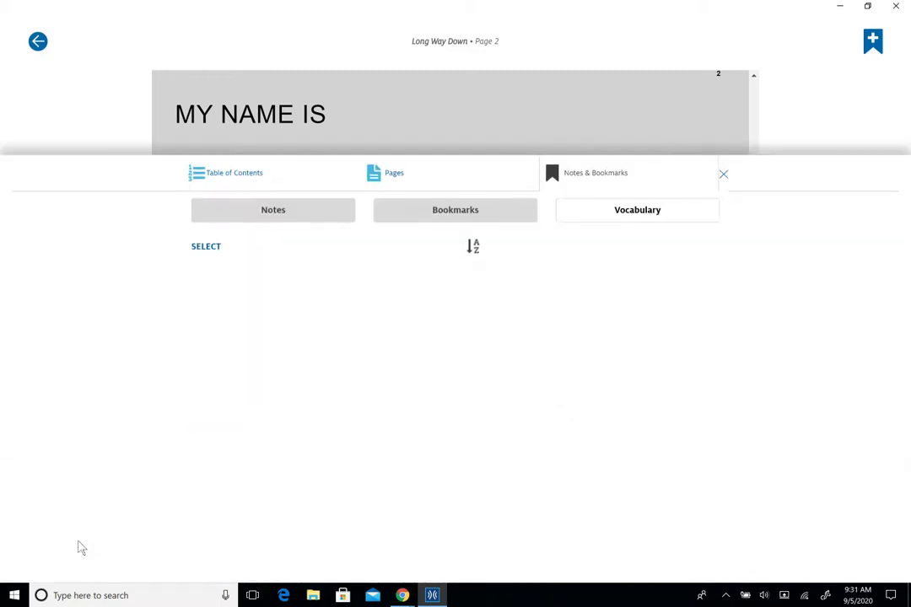
pyautogui.click(44, 55)
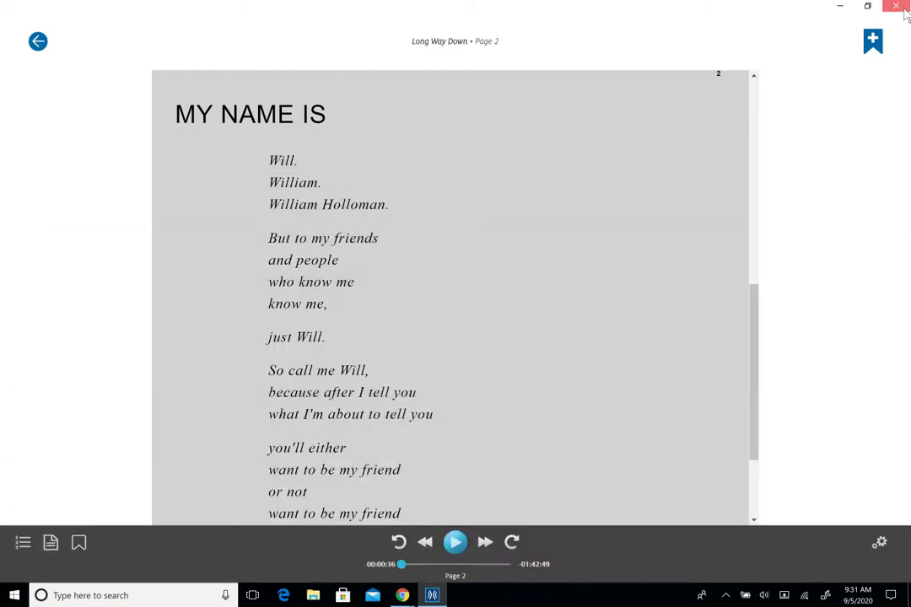
# Step: Close the audiobook reader and dismiss the 'One more thing!' reminder on the search results
pyautogui.click(901, 8)
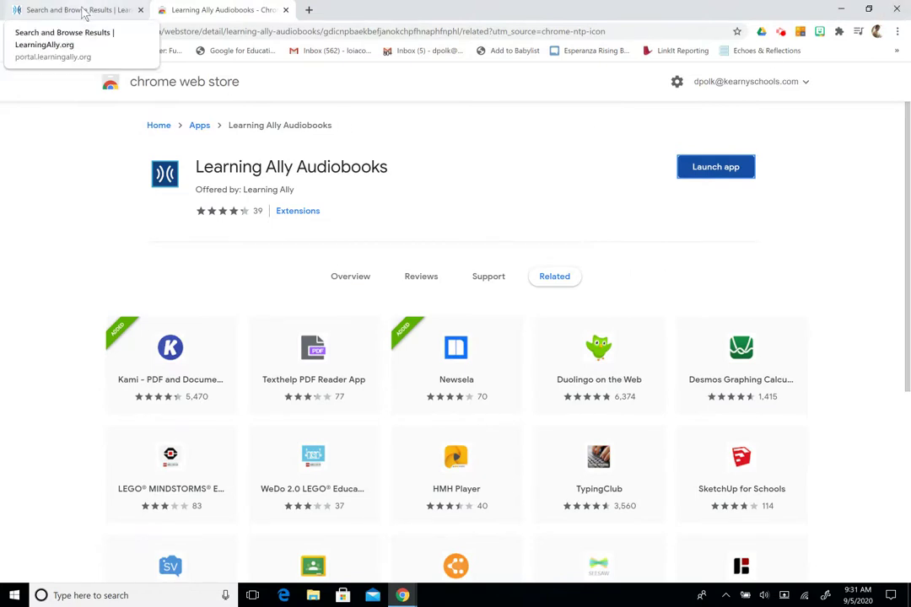
pyautogui.click(84, 13)
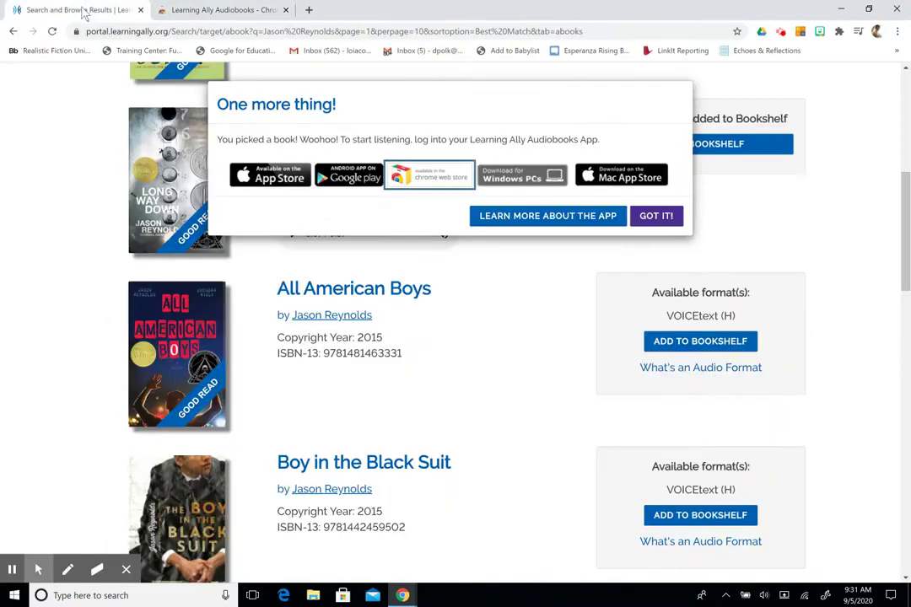
pyautogui.click(651, 216)
# Step: Scroll back to the top of the search results and minimize Chrome to the desktop
pyautogui.scroll(2, 366, 204)
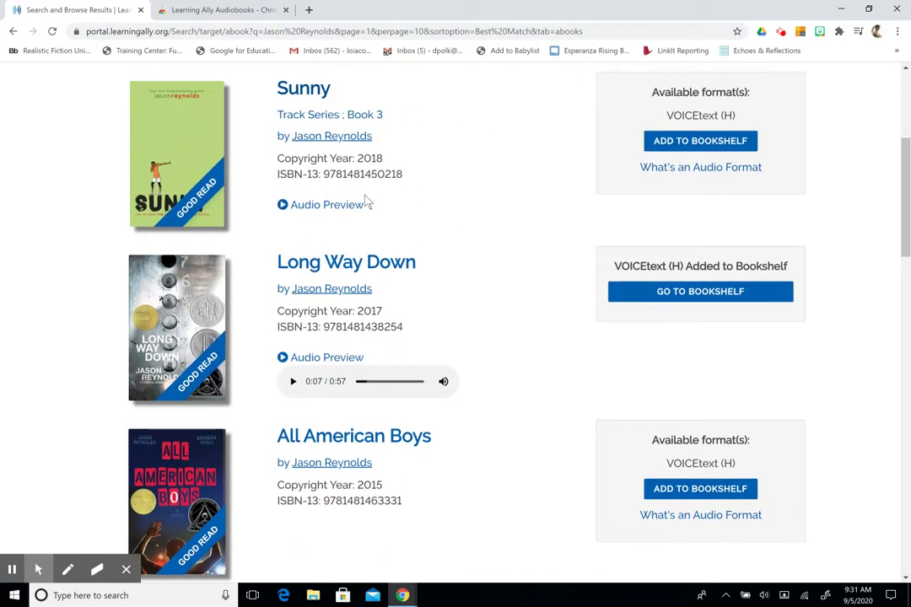
pyautogui.scroll(3, 366, 203)
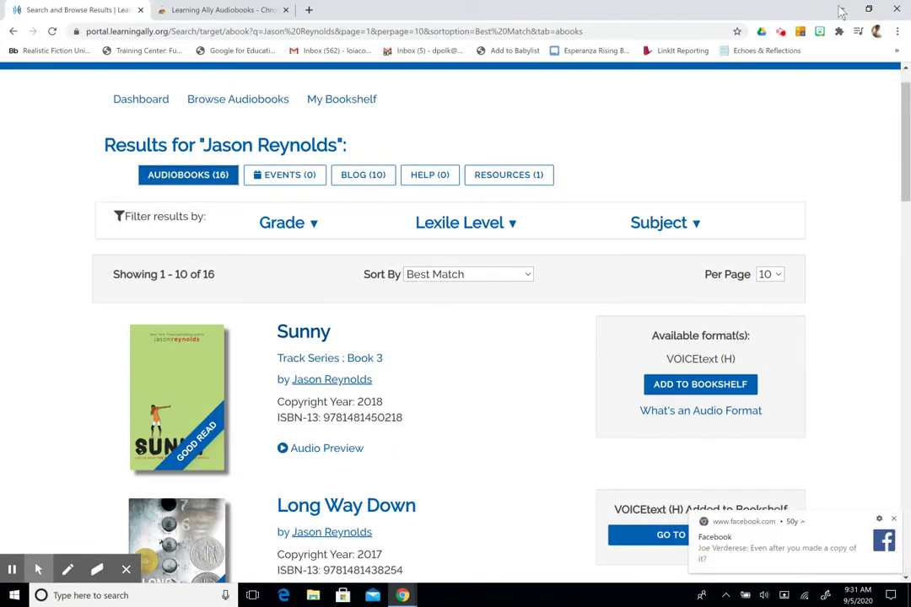
pyautogui.click(842, 10)
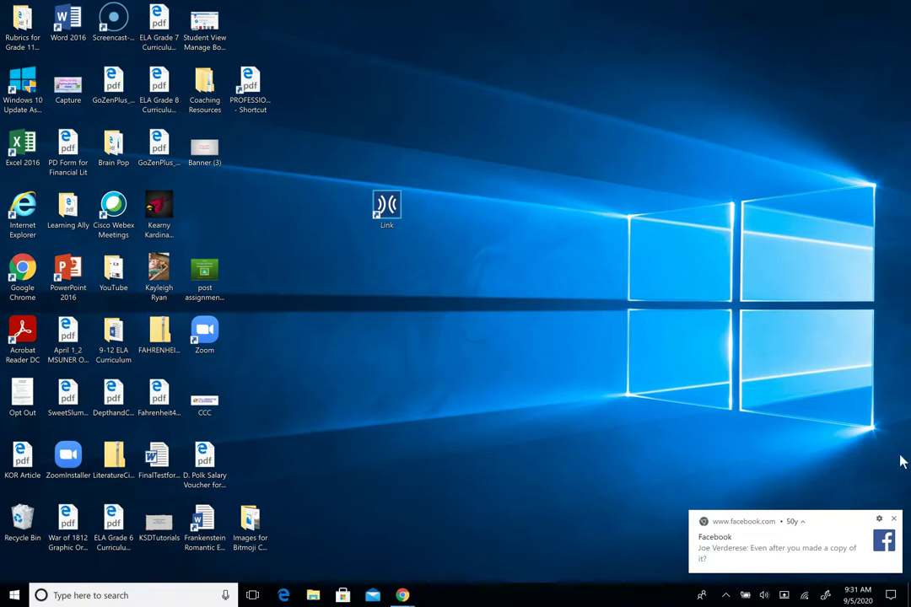
# Step: Dismiss the Facebook notification and restore Chrome's Jason Reynolds search results from the taskbar
pyautogui.click(893, 518)
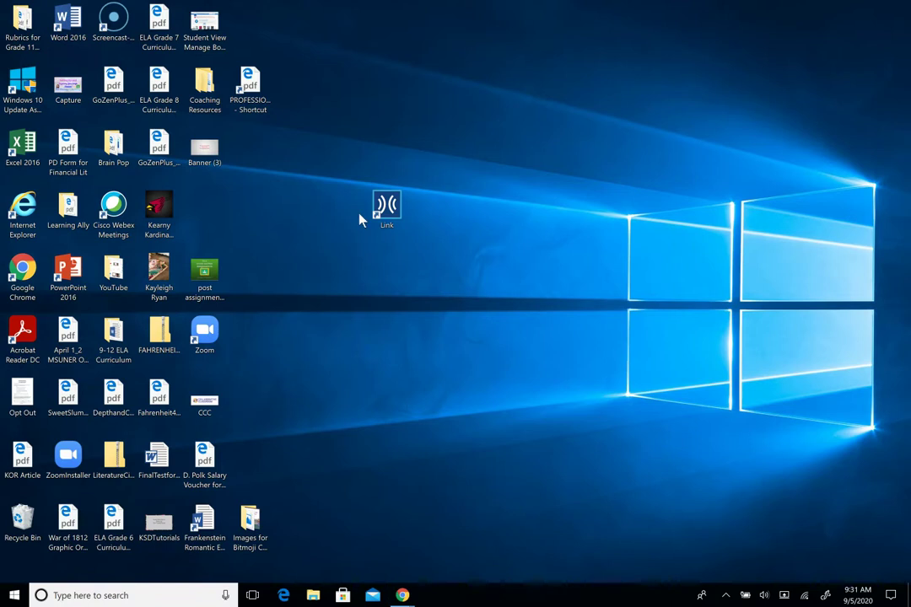
pyautogui.moveTo(403, 595)
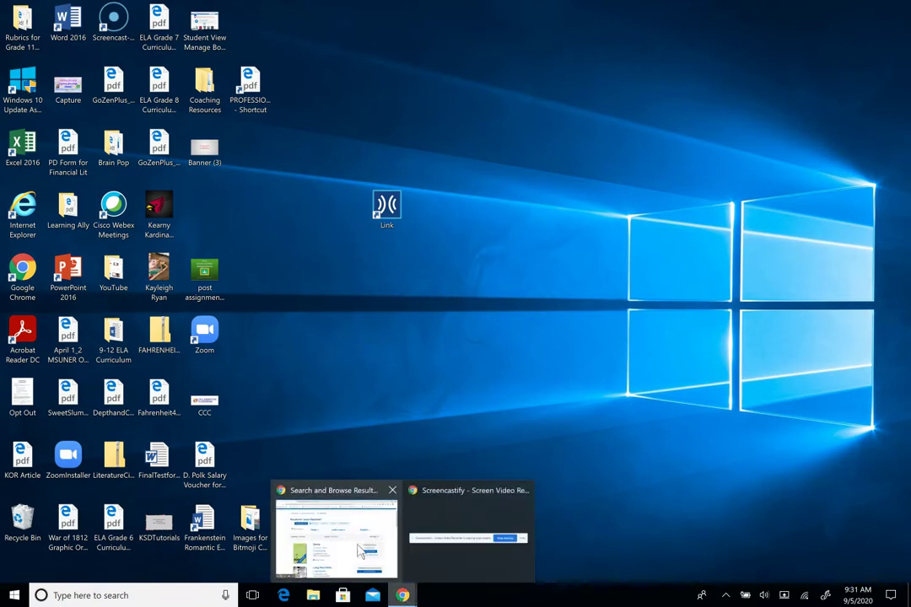
pyautogui.click(329, 539)
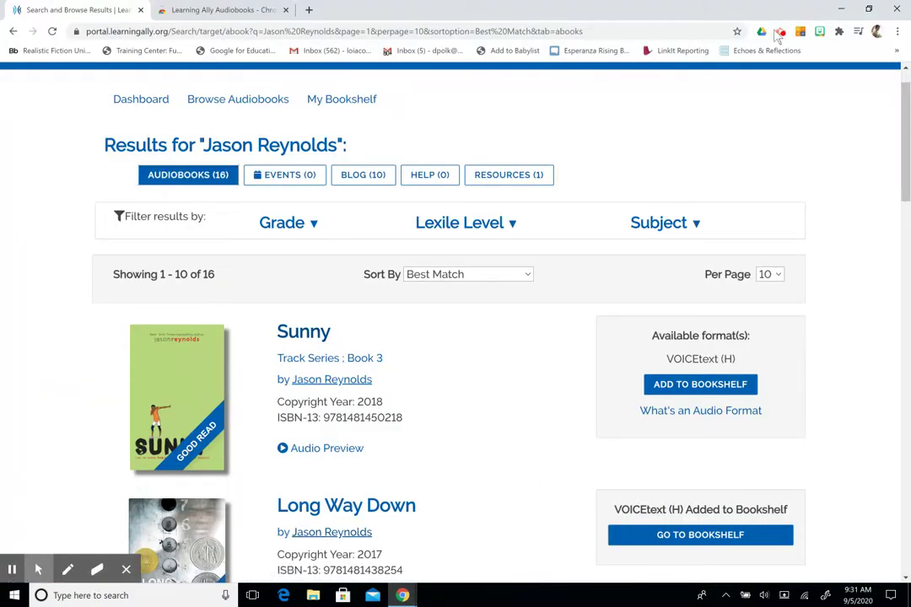